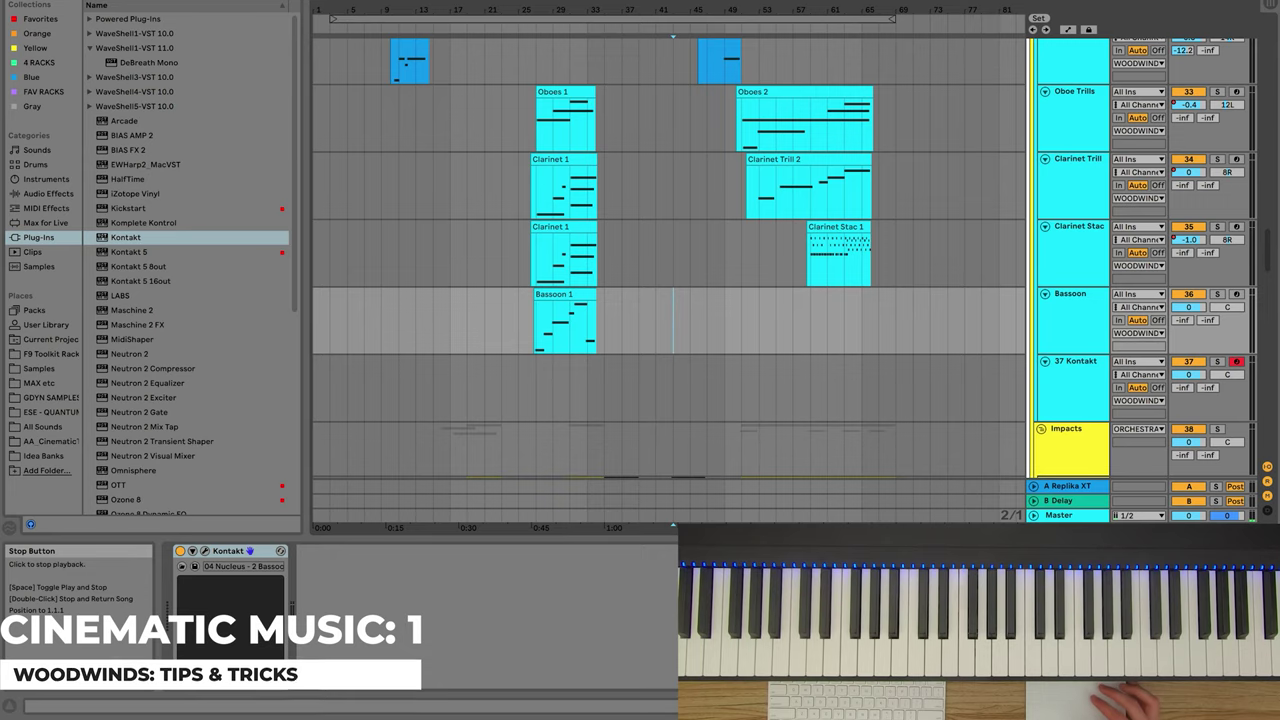
Step: Select the Oboe Trills track and toggle its Arm button
scroll(580, 137, up, 3)
scroll(580, 137, up, 2)
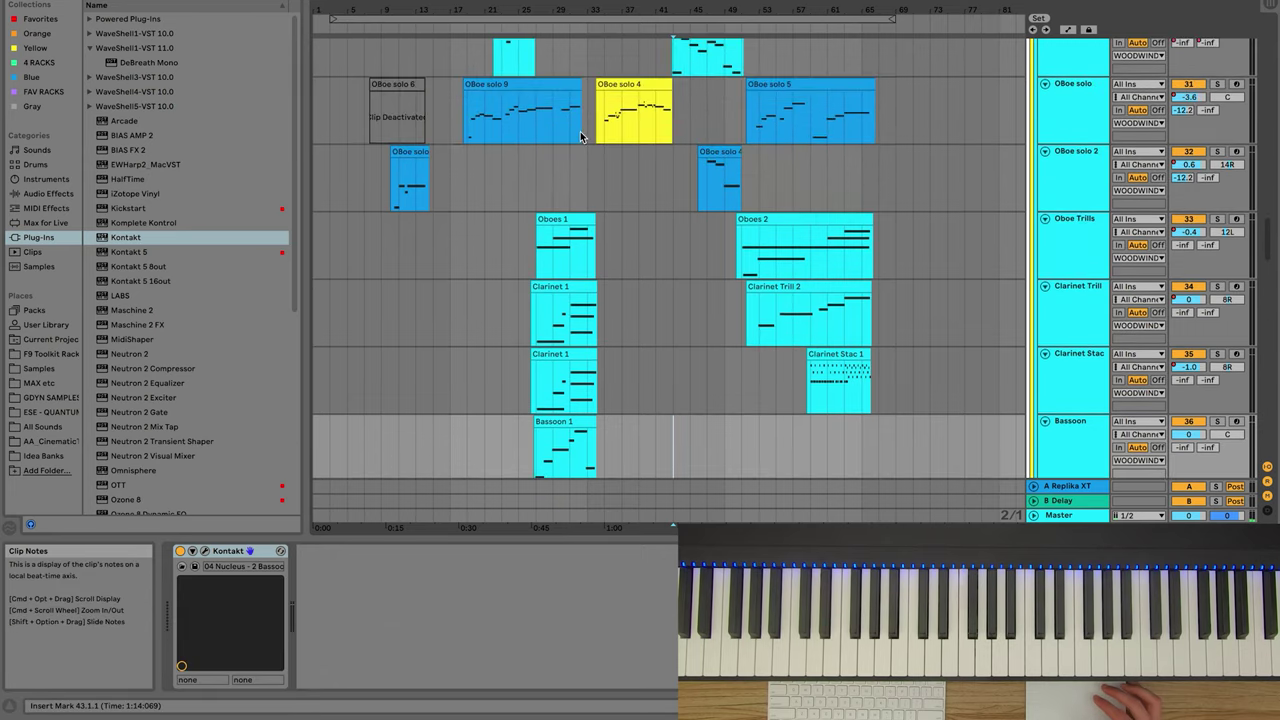
scroll(580, 137, up, 1)
scroll(580, 137, down, 3)
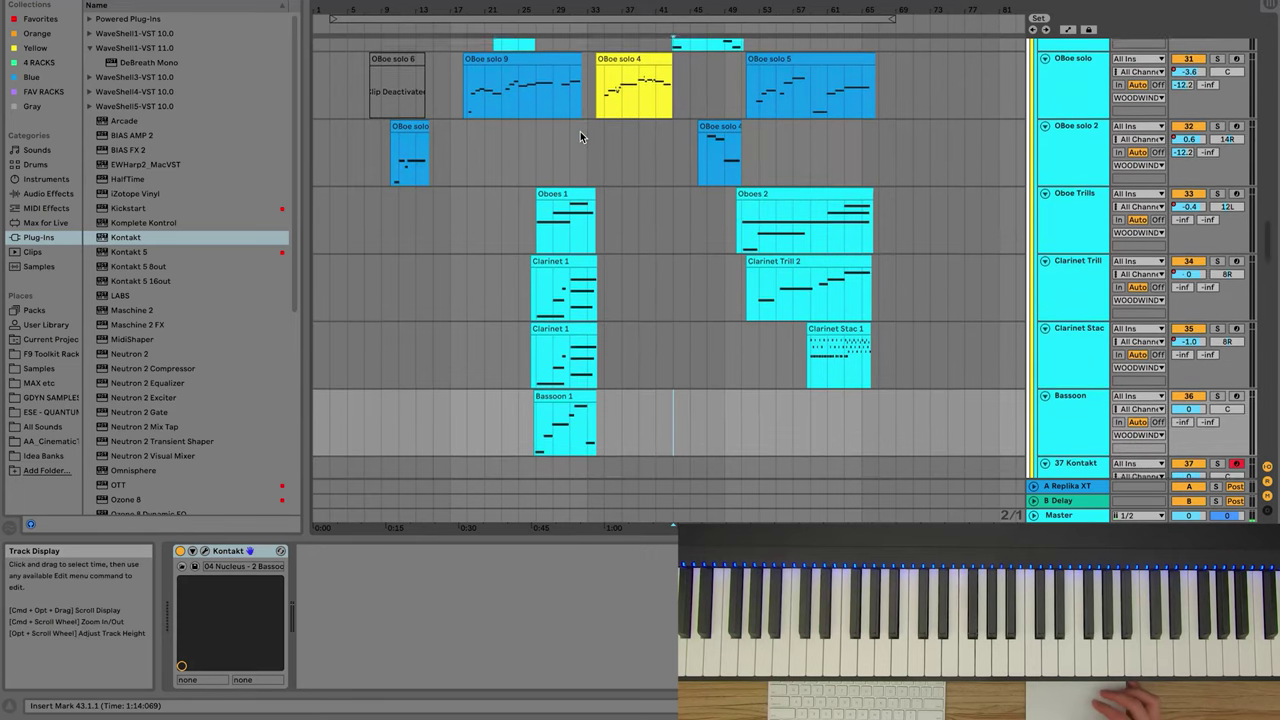
scroll(580, 137, up, 5)
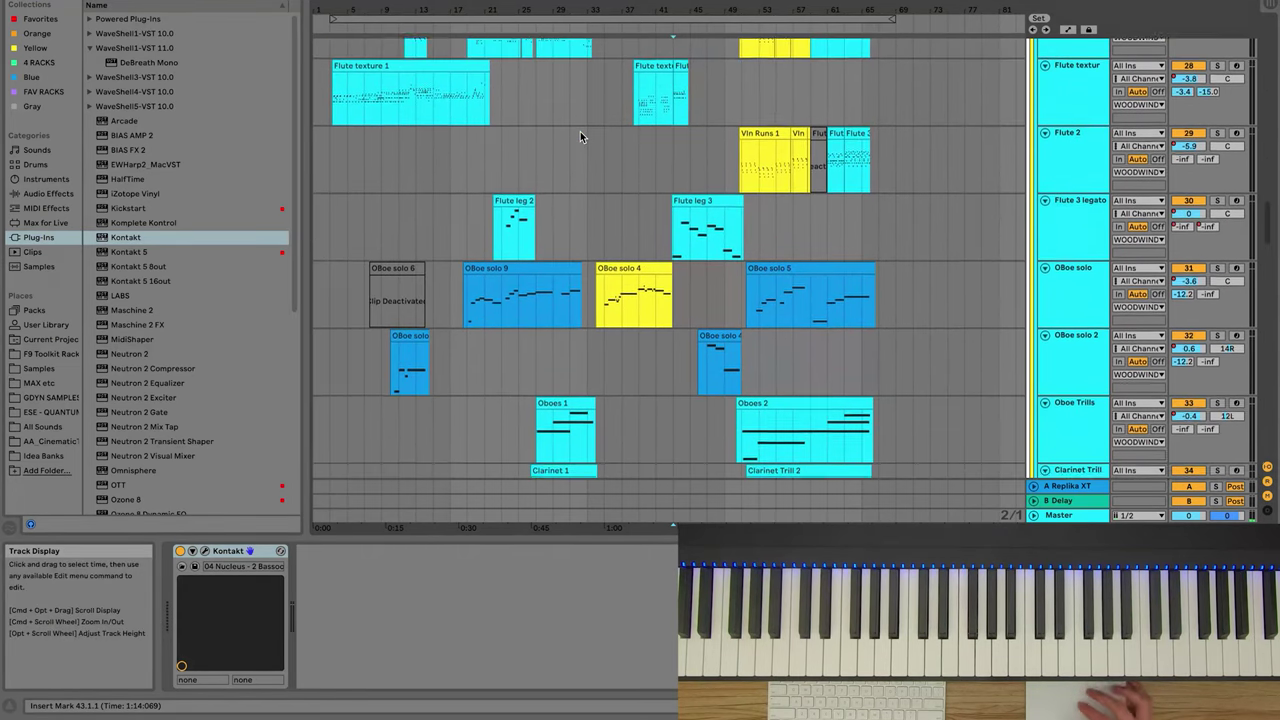
scroll(580, 131, up, 1)
scroll(580, 131, down, 2)
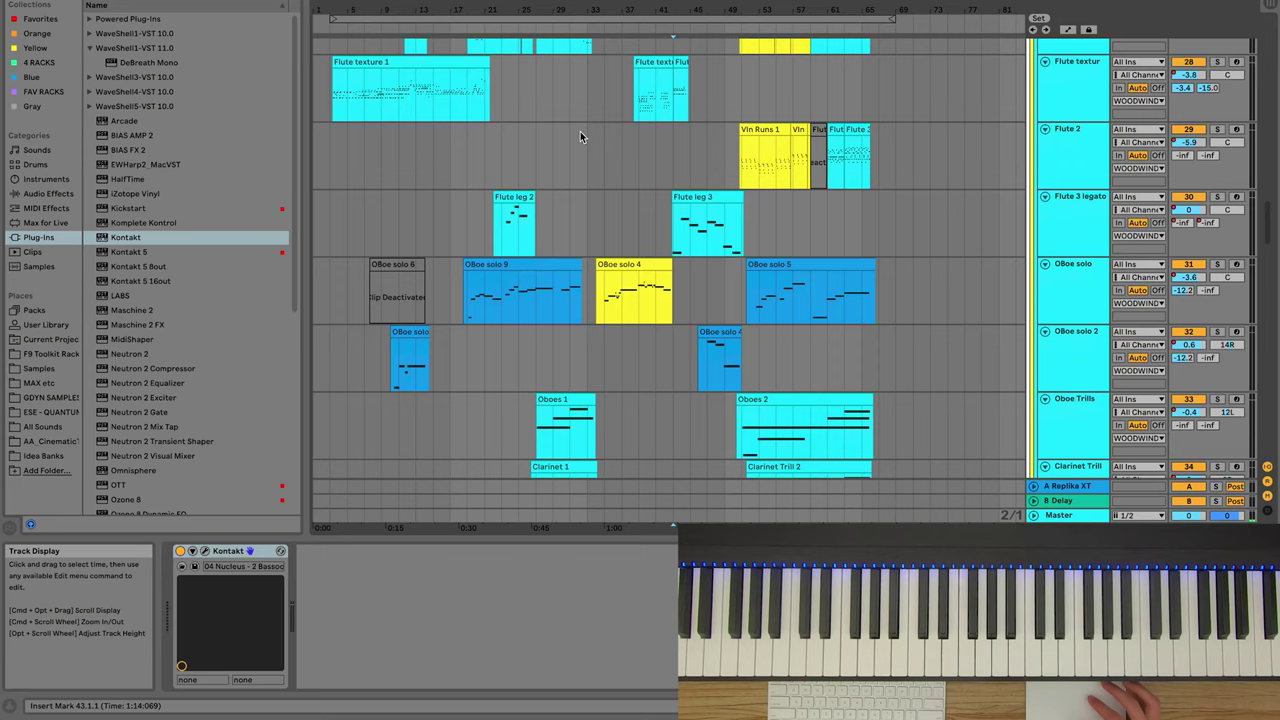
scroll(580, 131, down, 2)
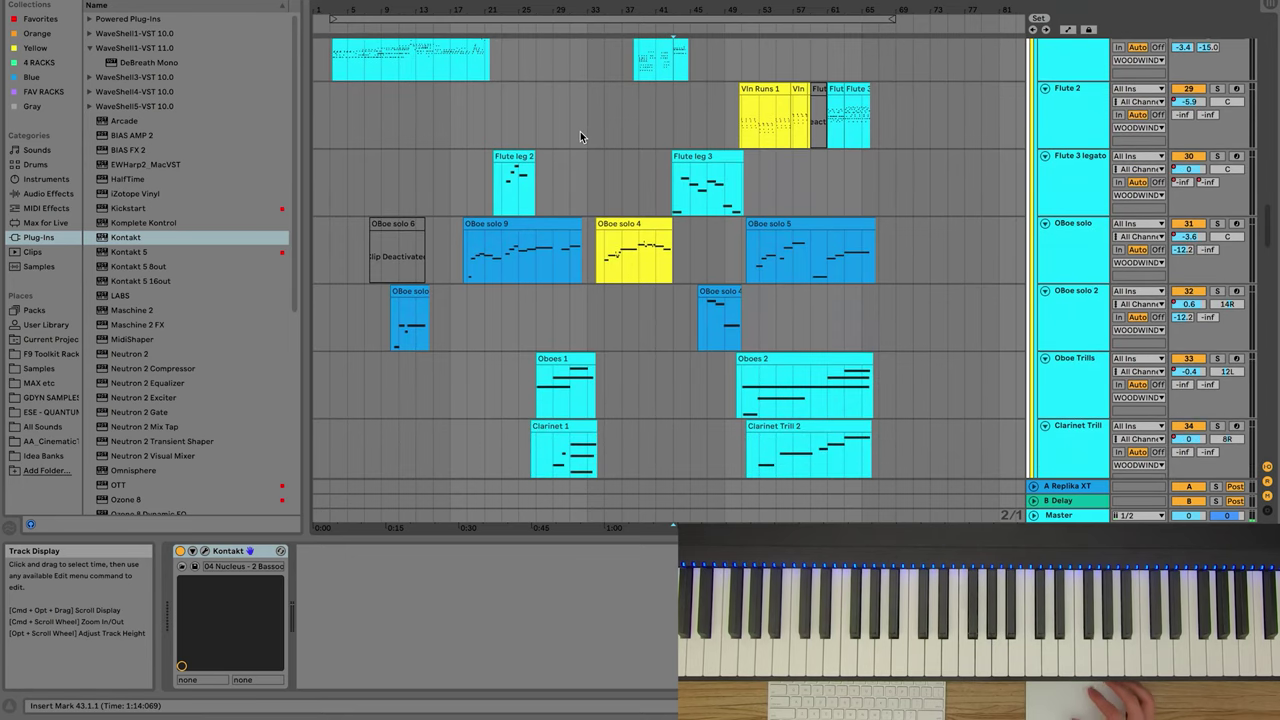
scroll(580, 131, up, 2)
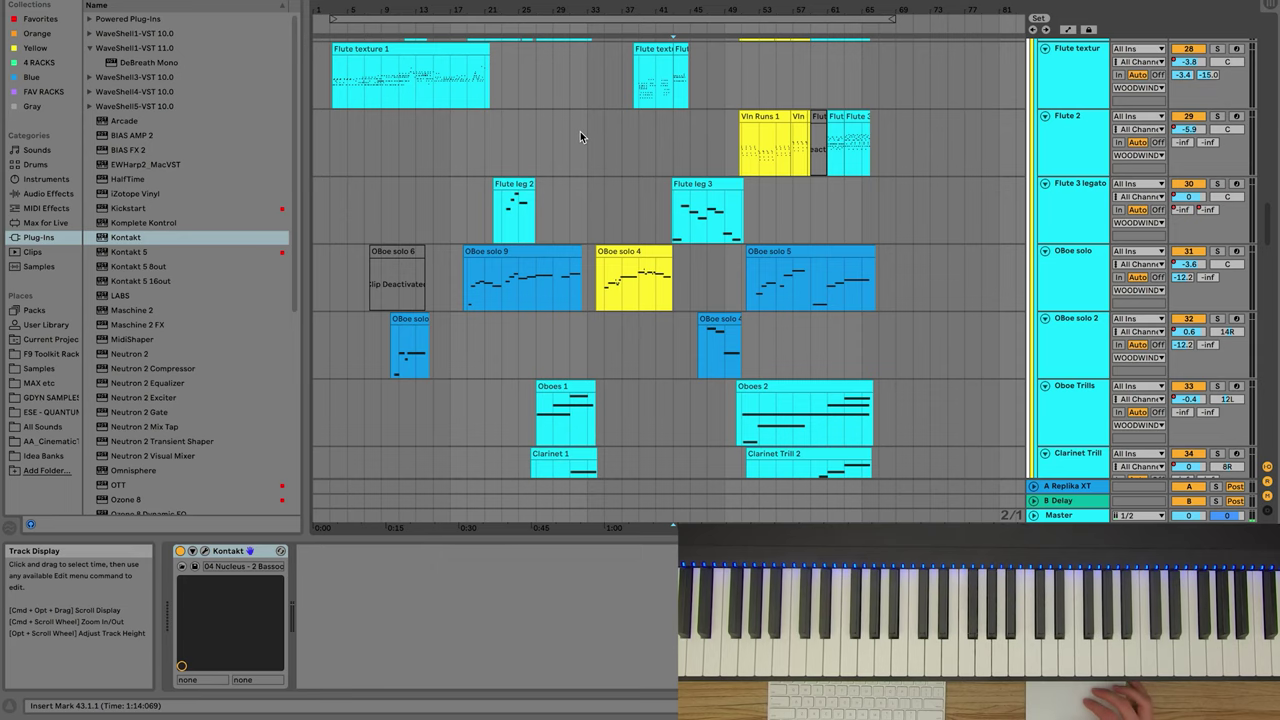
scroll(763, 416, down, 5)
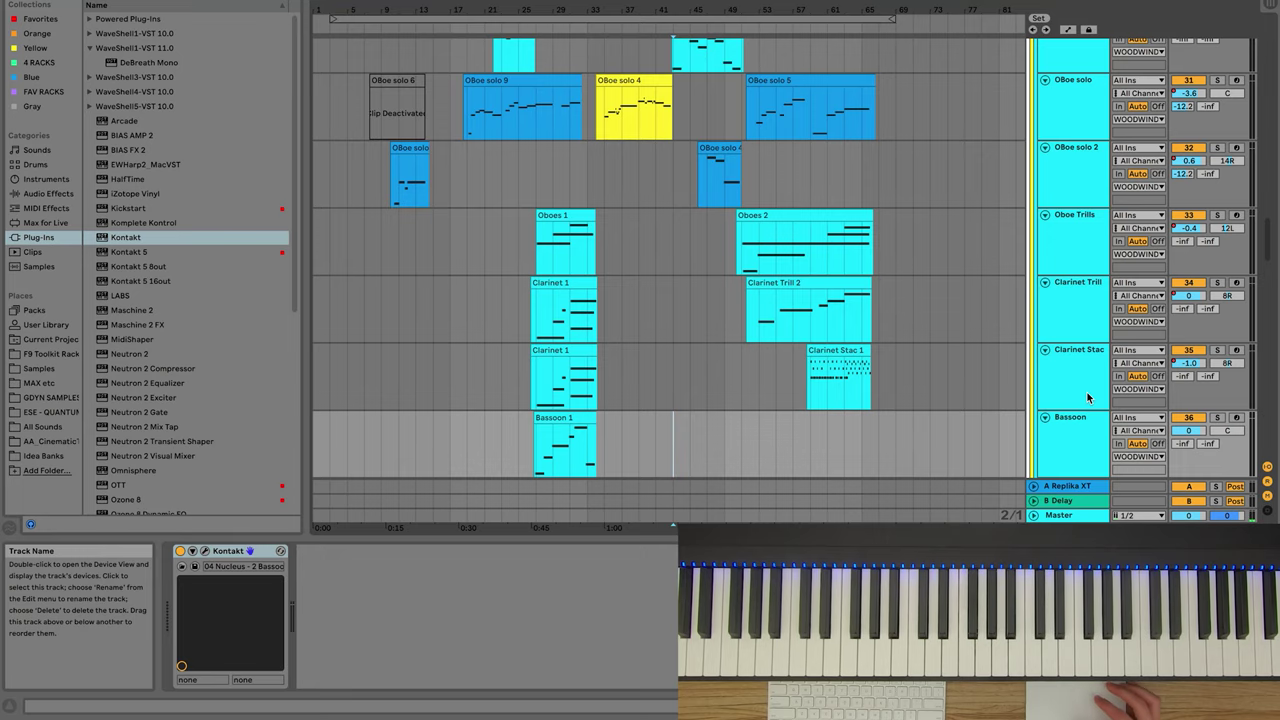
scroll(1095, 313, up, 1)
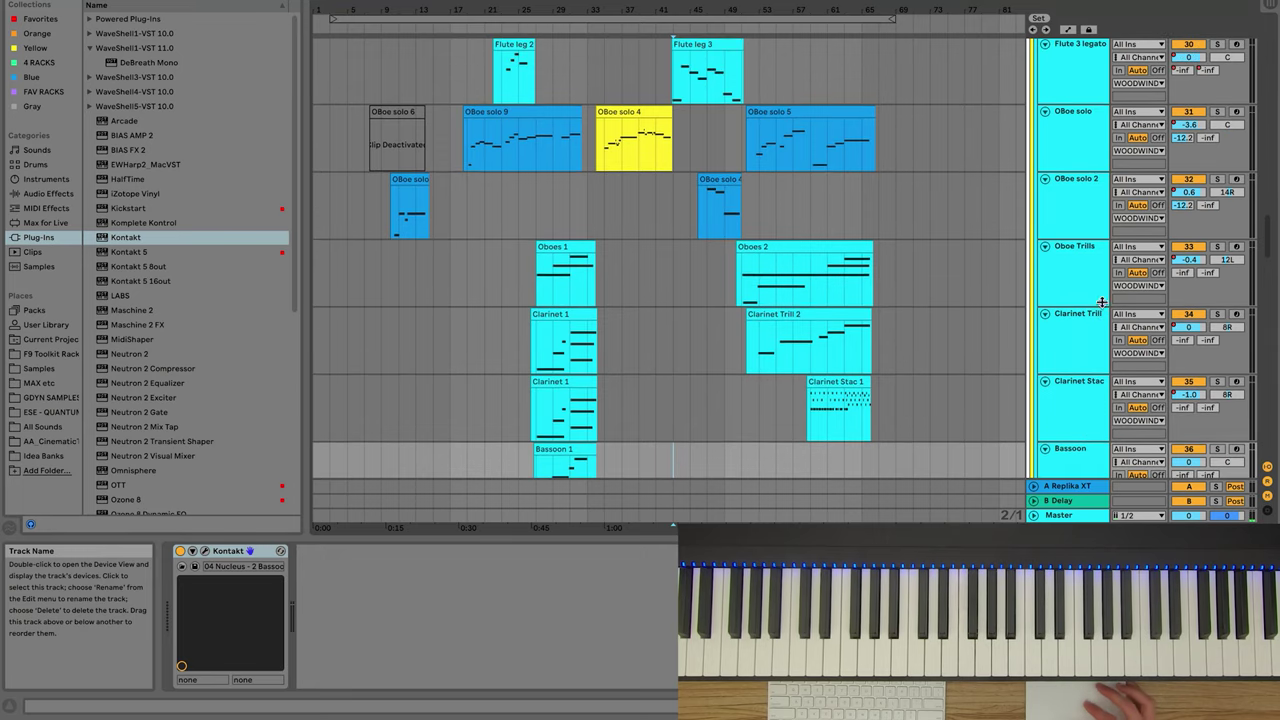
click(1076, 287)
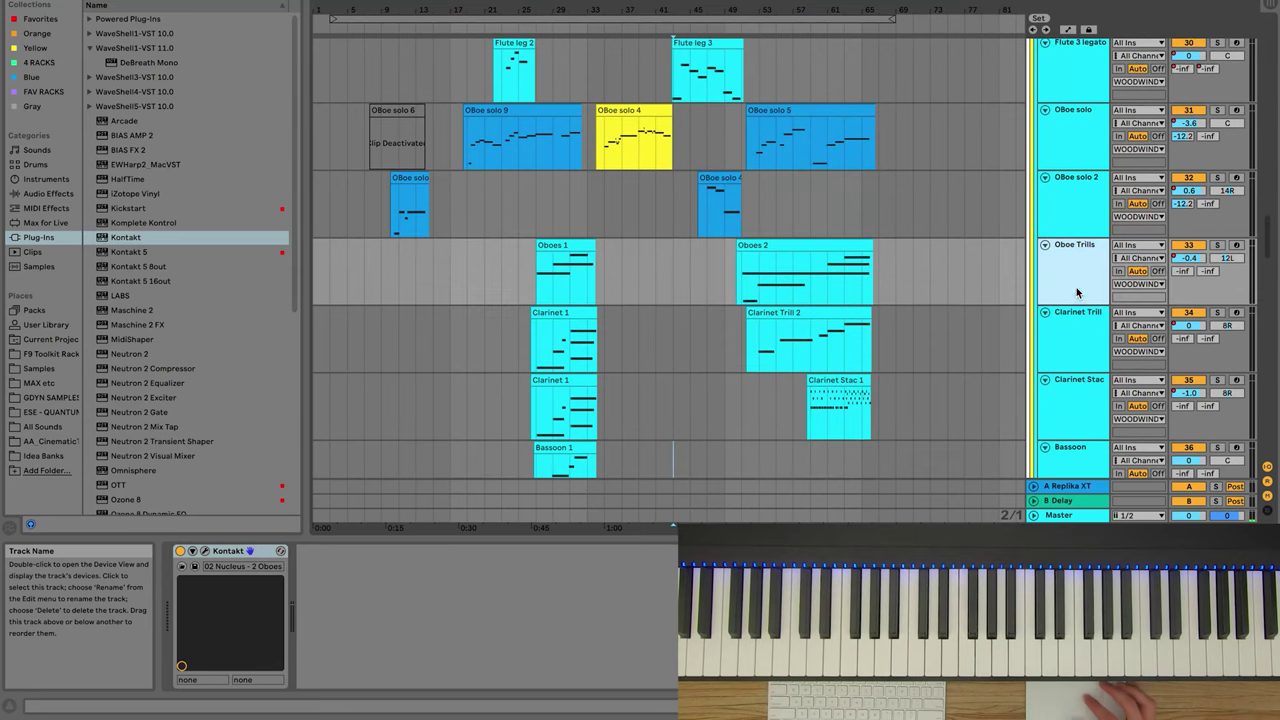
click(1237, 245)
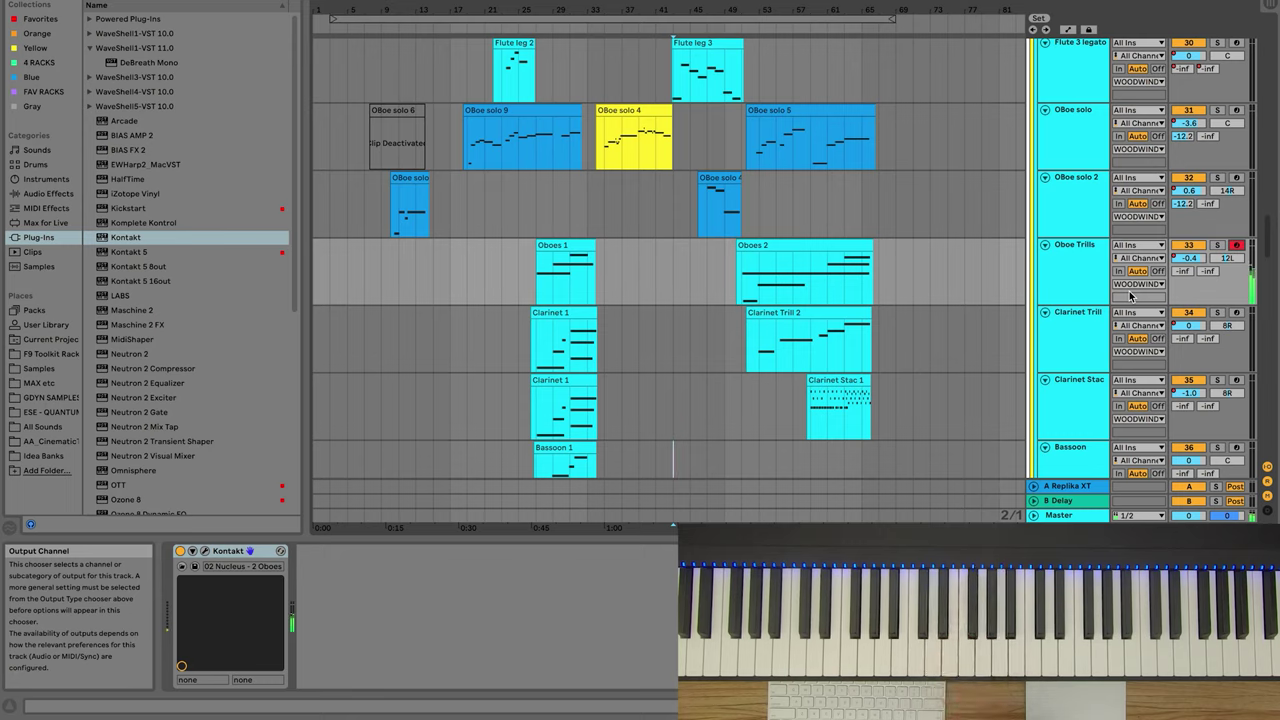
Step: Arm the Clarinet Stac track, with its 03 Nucleus - 2 Clarinets patch, for recording
scroll(1098, 304, down, 2)
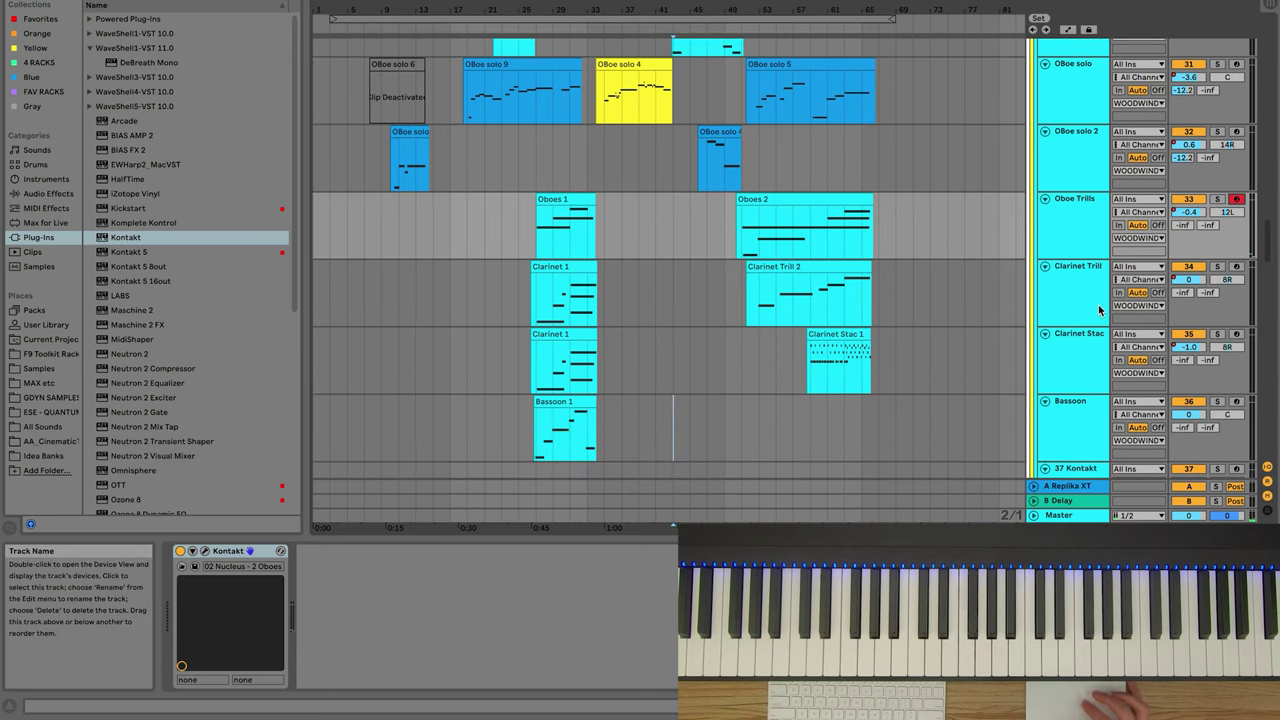
scroll(1098, 304, down, 1)
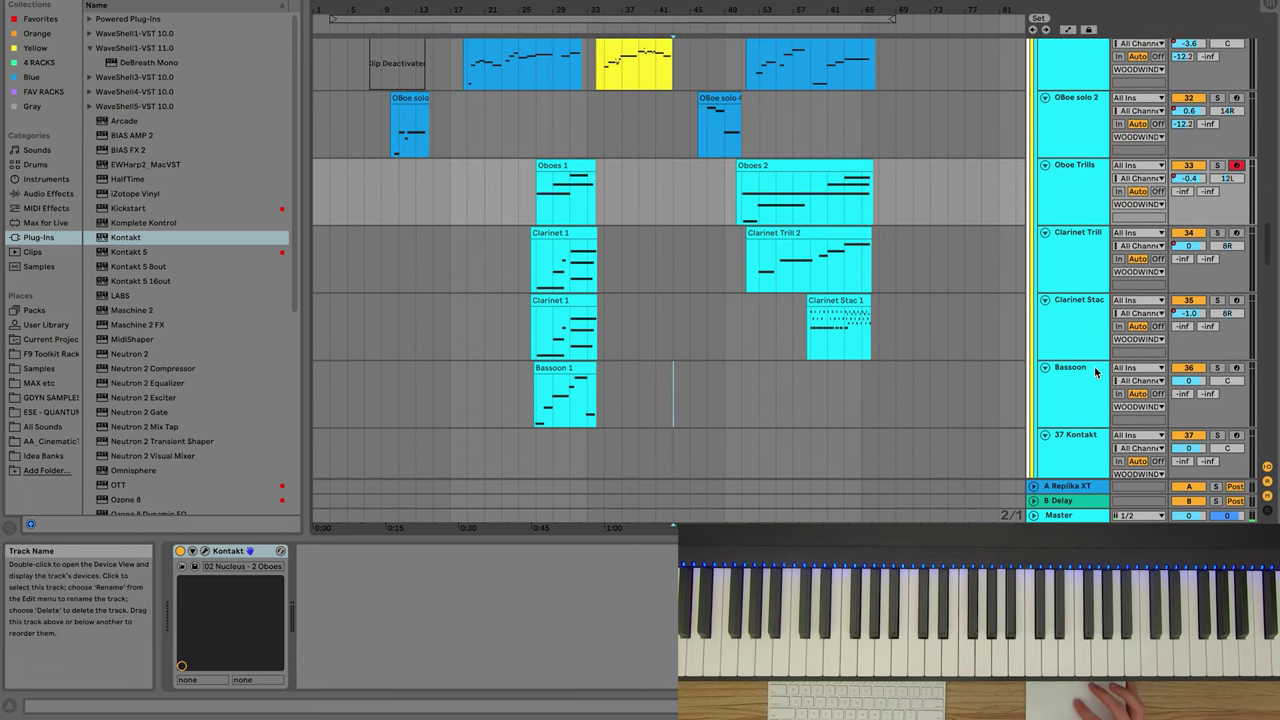
scroll(1096, 128, up, 3)
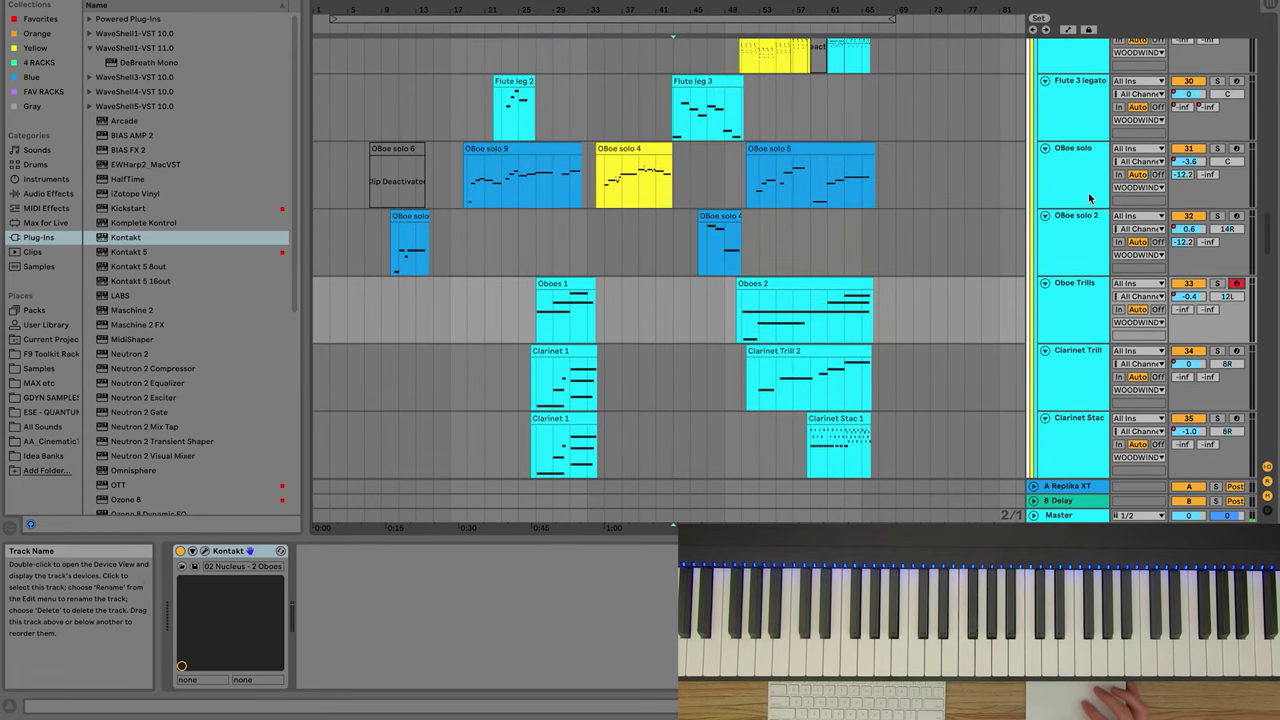
scroll(1080, 260, down, 2)
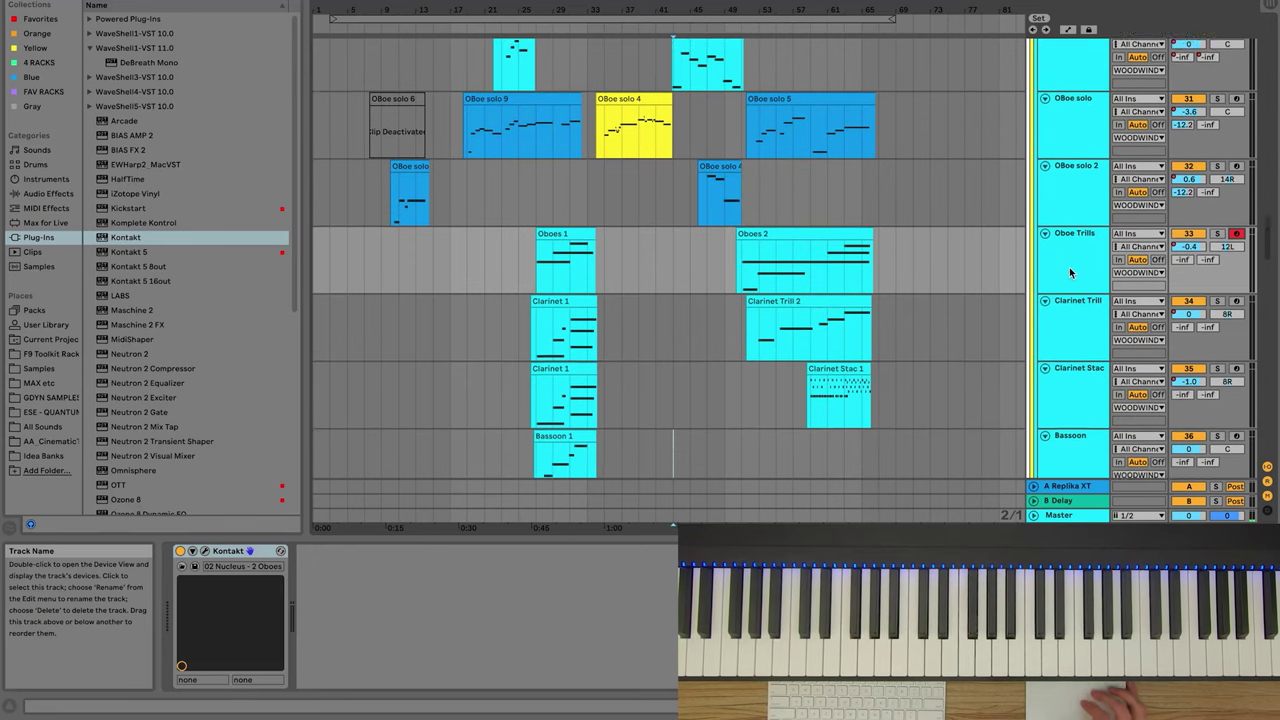
click(1084, 328)
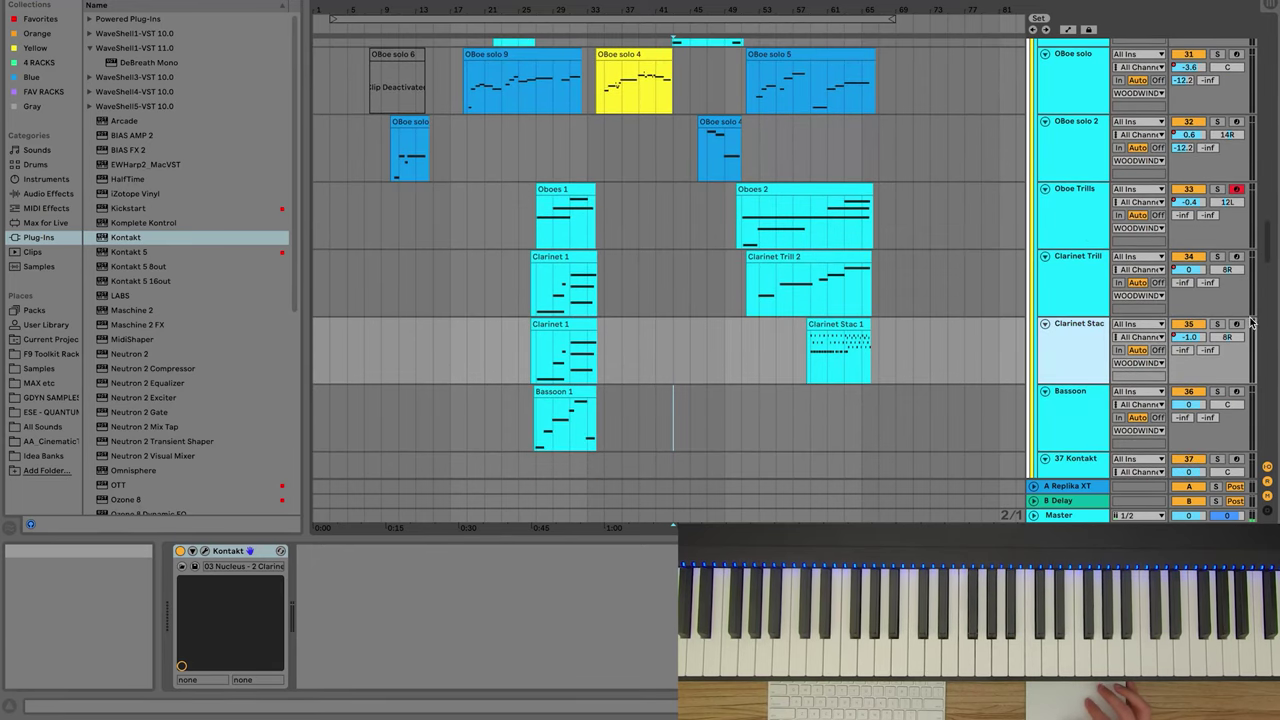
click(1236, 326)
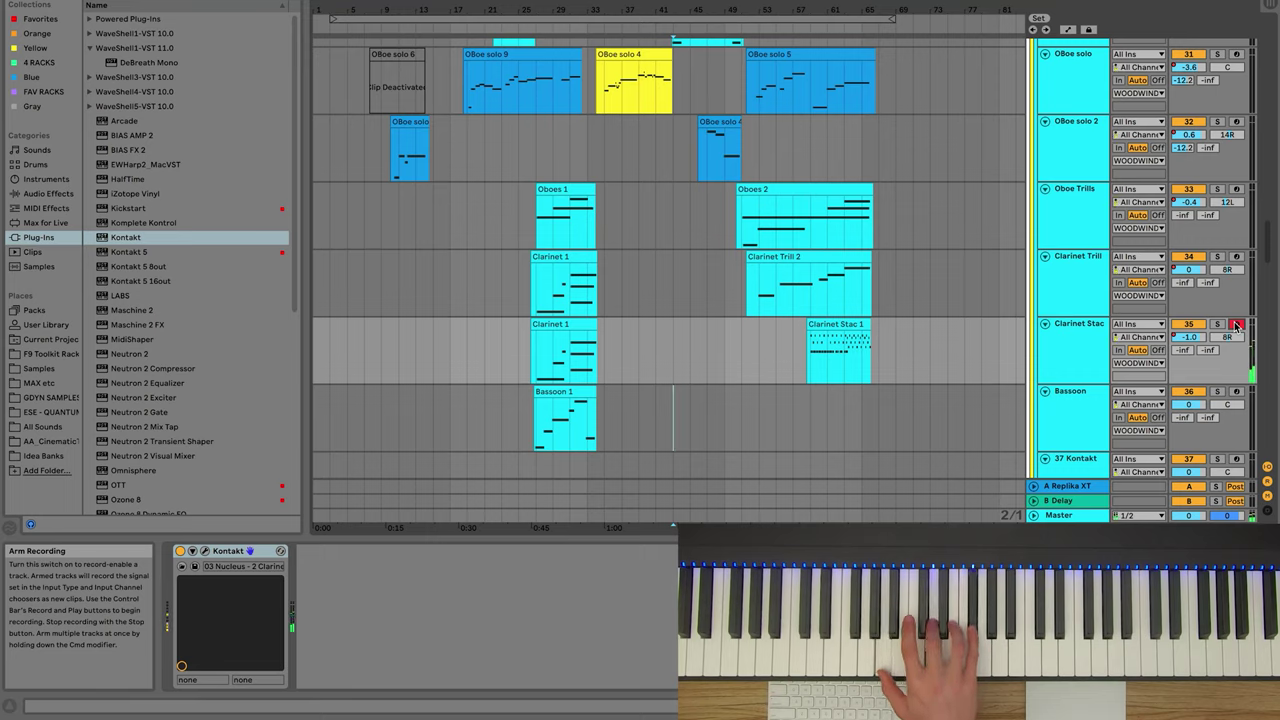
Step: Arm the Bassoon track in the mixer so its 04 Nucleus - 2 Bassoons patch records
click(1237, 391)
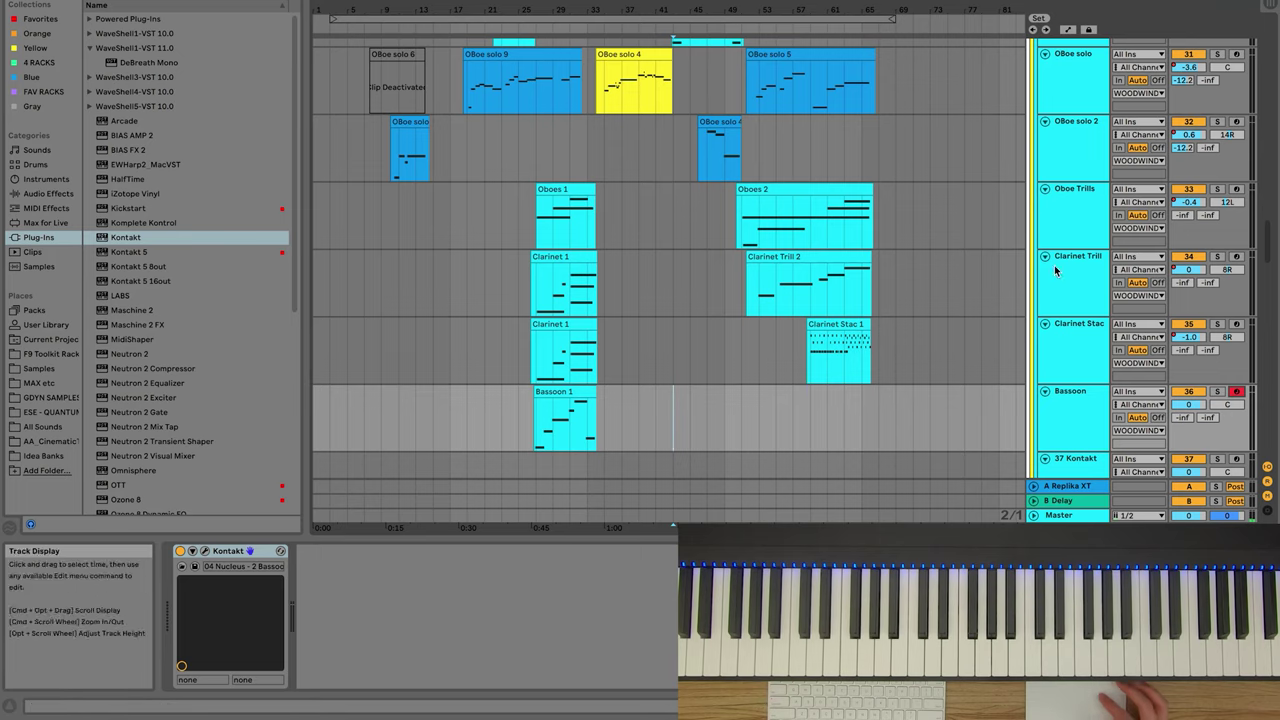
click(1104, 283)
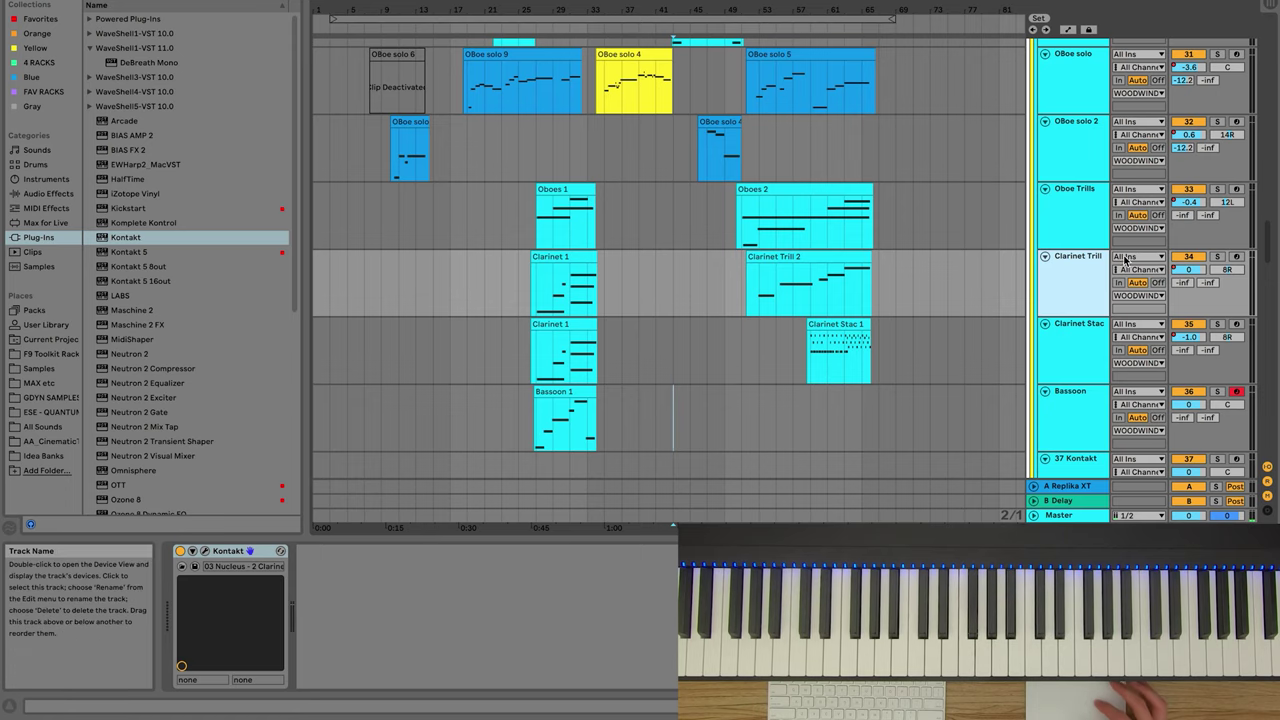
click(1076, 210)
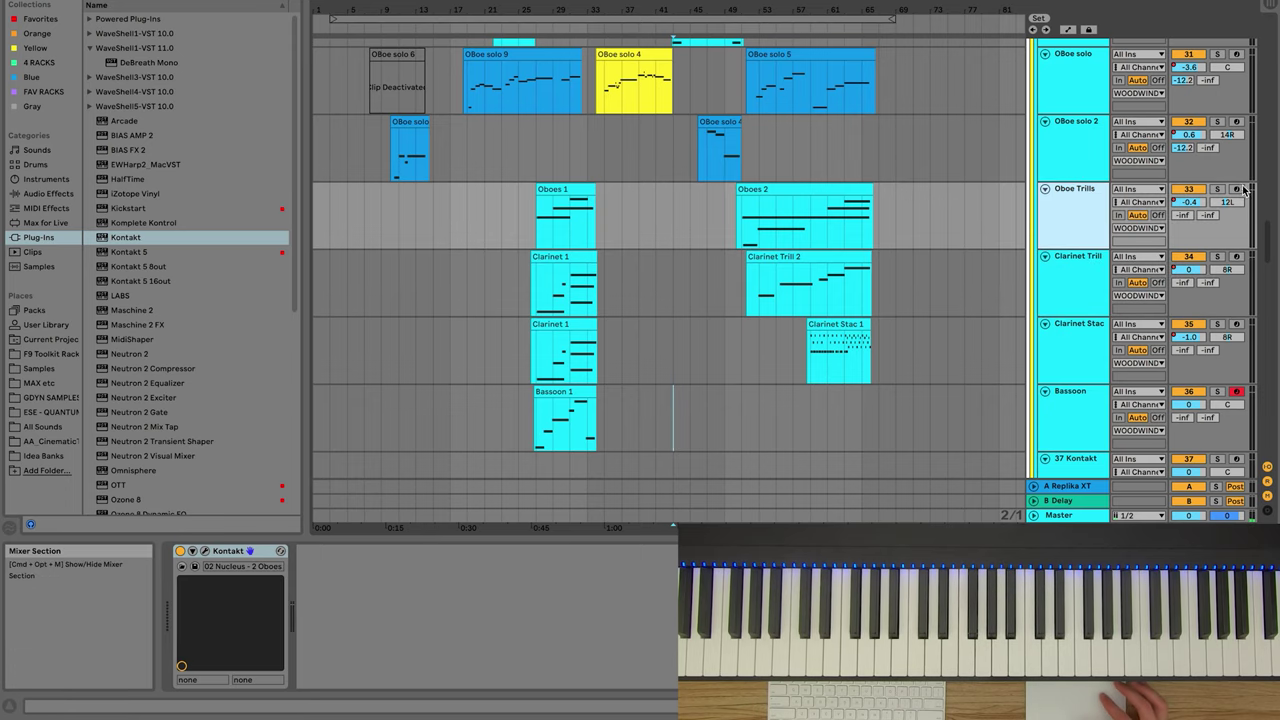
scroll(1242, 193, up, 1)
click(1237, 149)
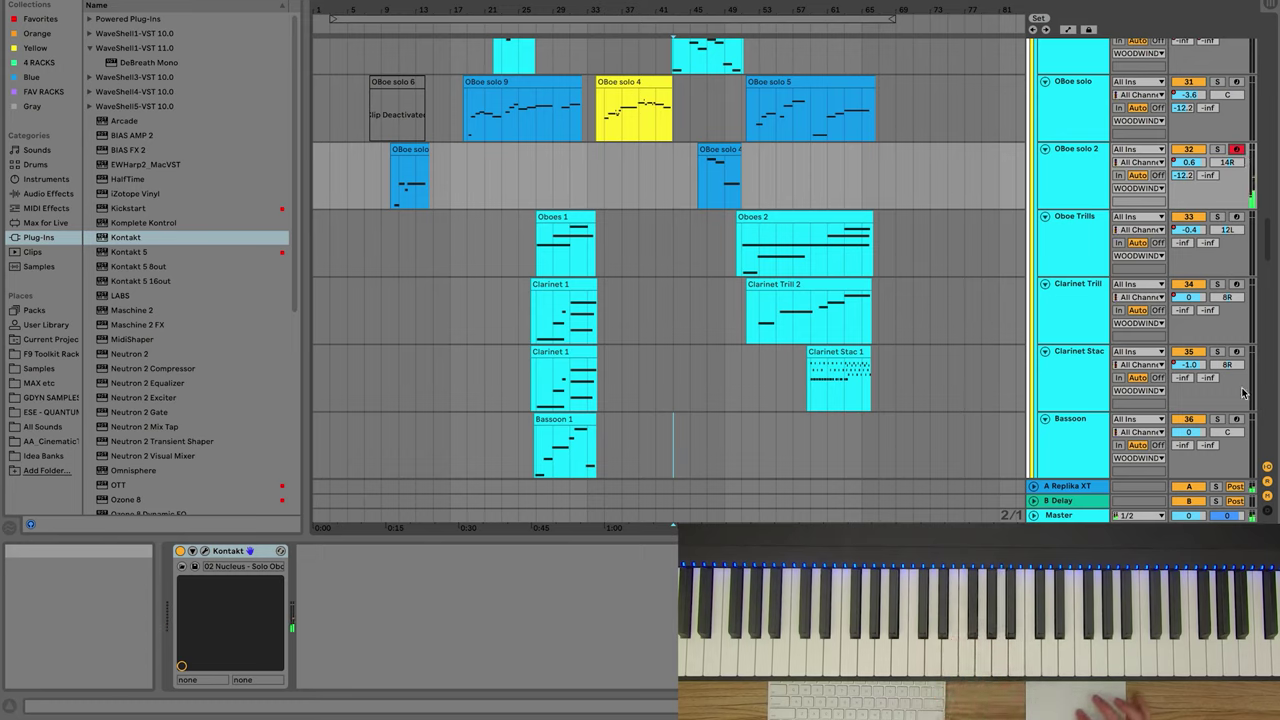
click(1238, 421)
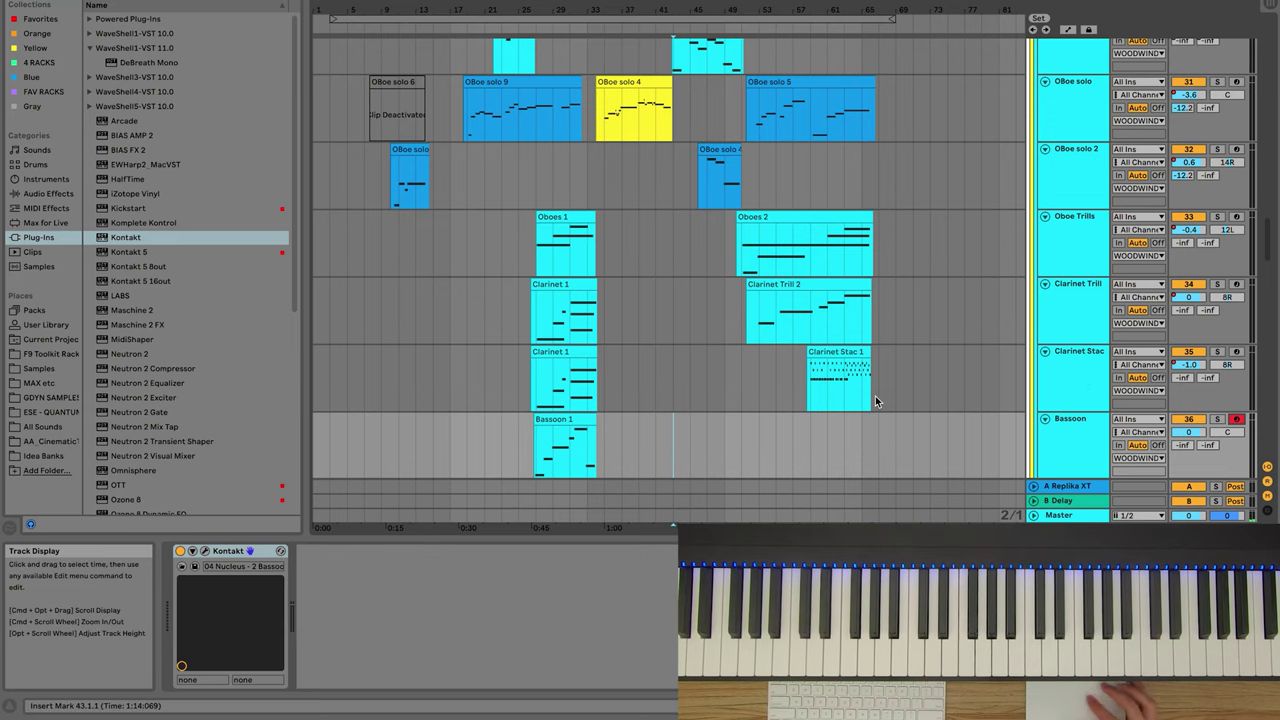
scroll(875, 401, up, 1)
scroll(875, 401, down, 2)
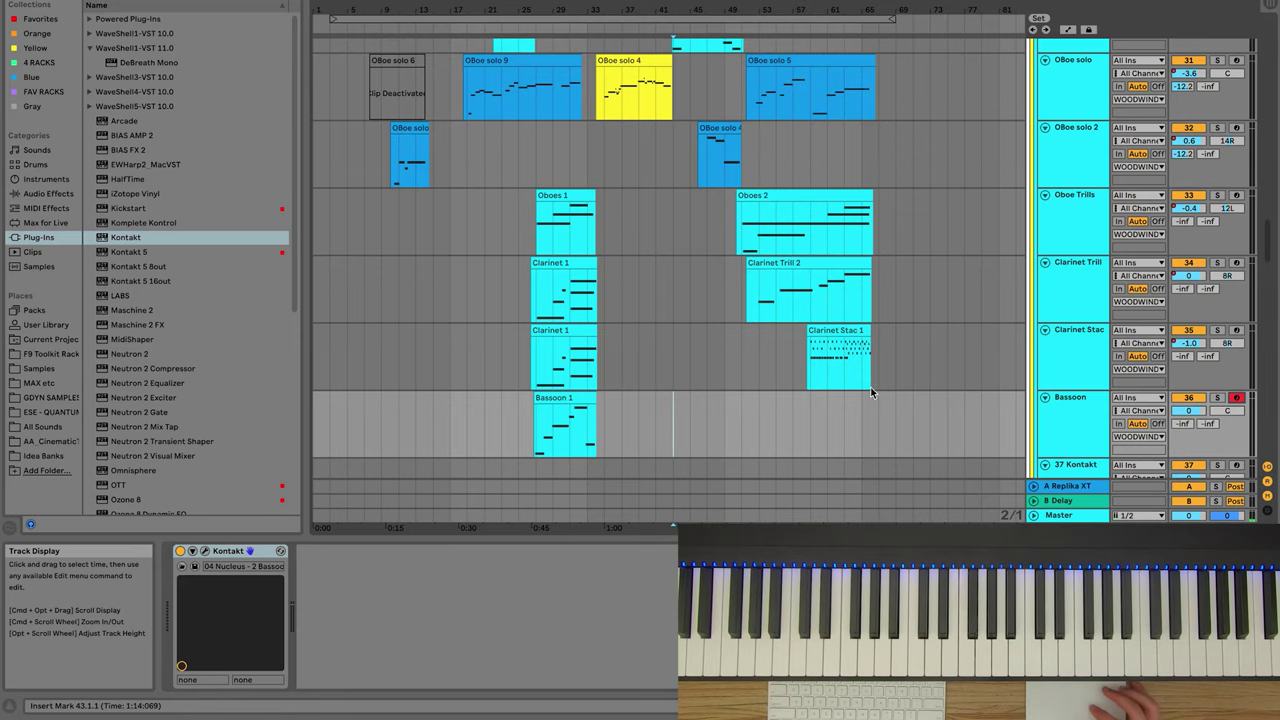
scroll(862, 340, up, 3)
scroll(855, 307, down, 2)
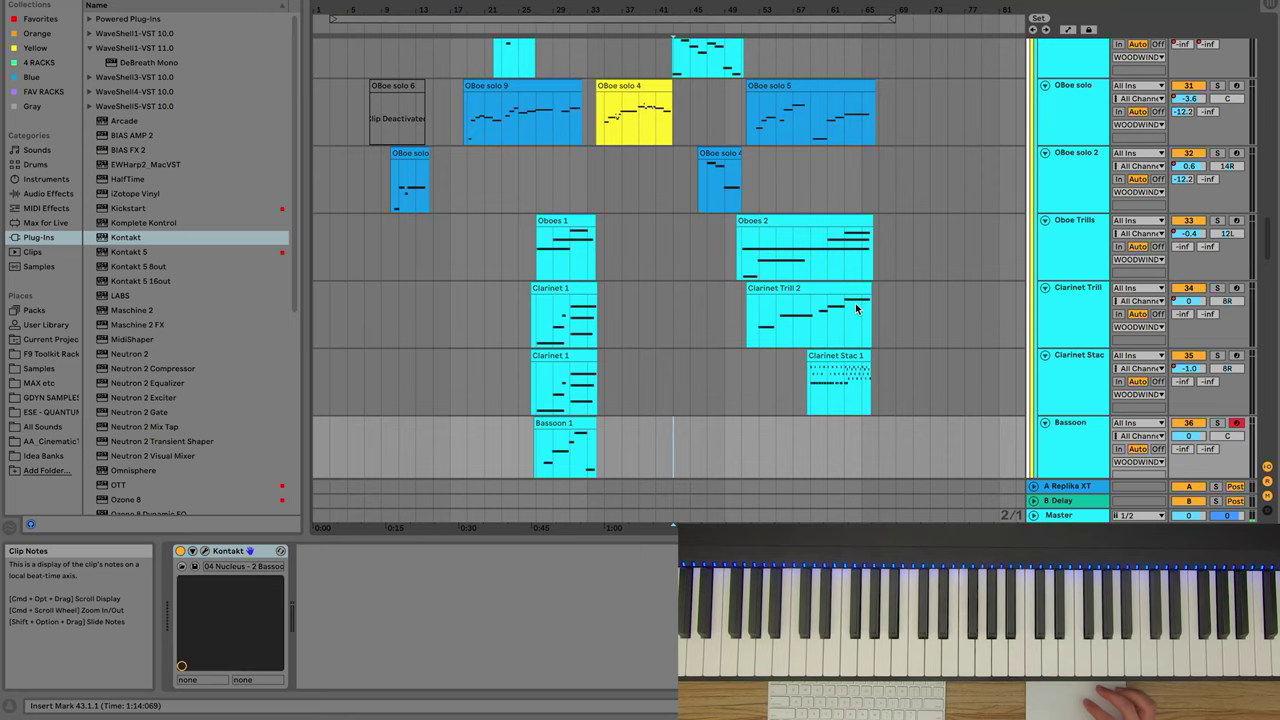
scroll(887, 309, up, 5)
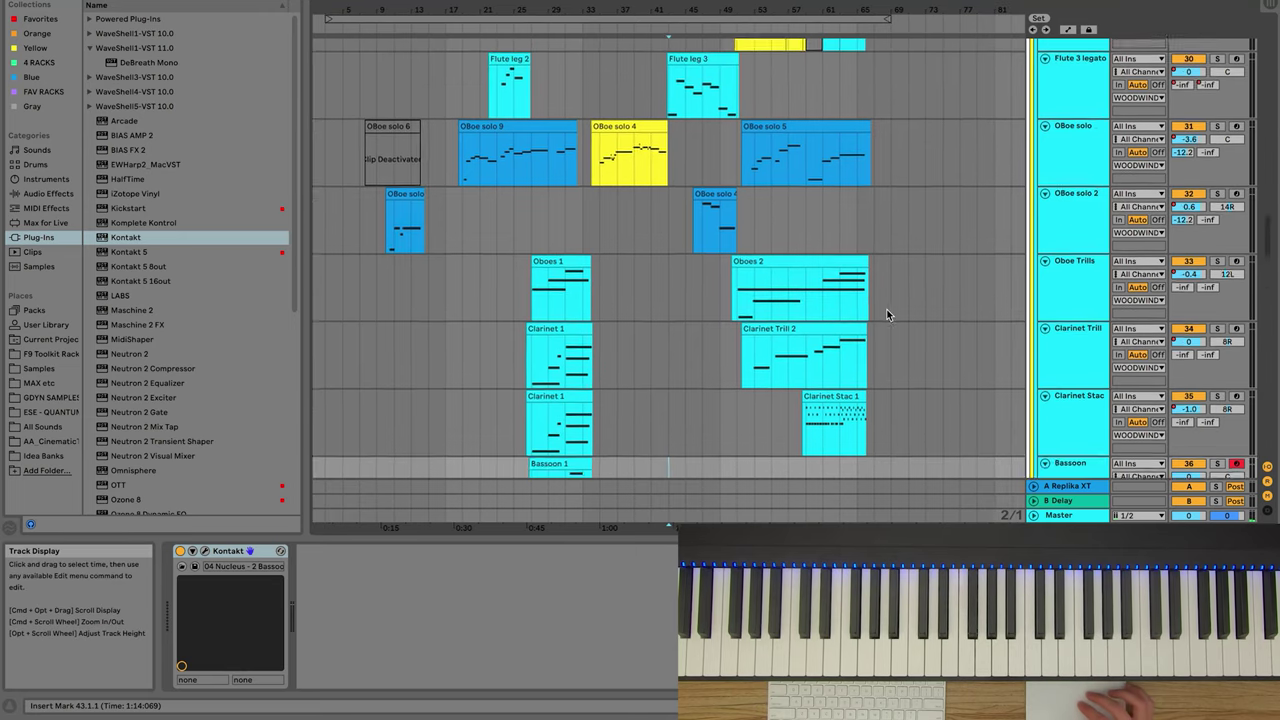
scroll(887, 313, up, 3)
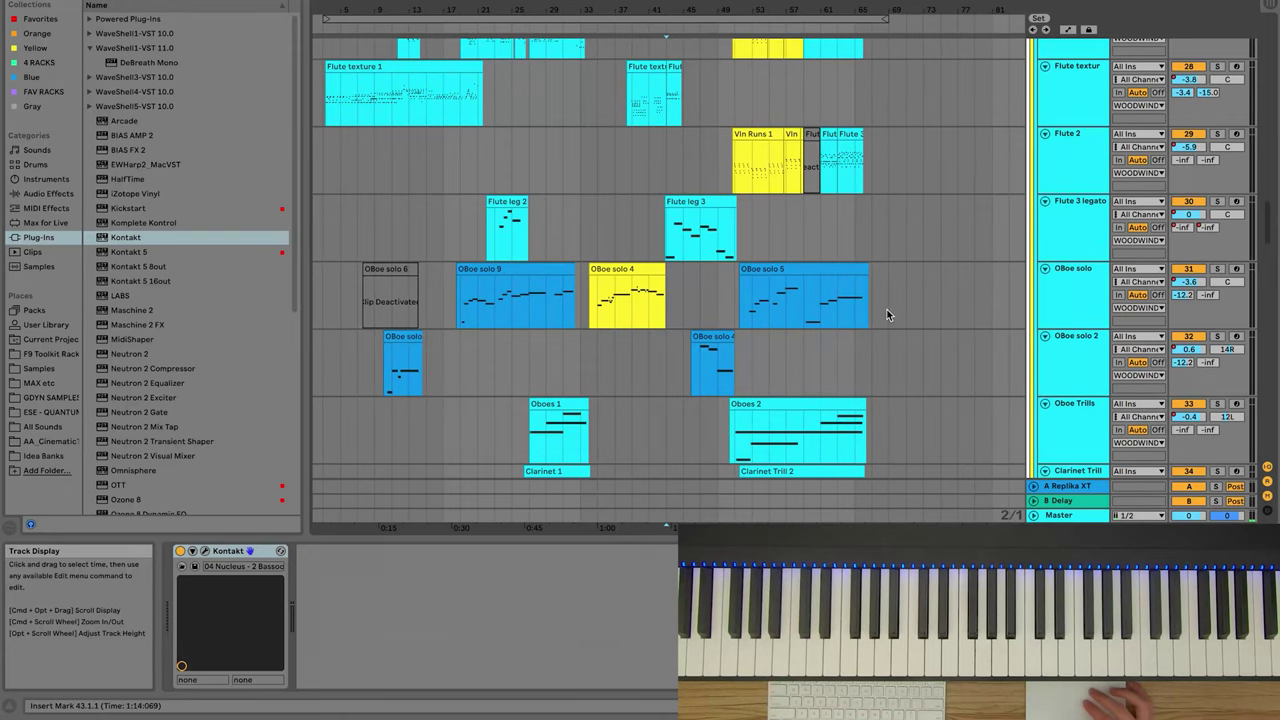
scroll(887, 314, up, 4)
scroll(887, 314, down, 1)
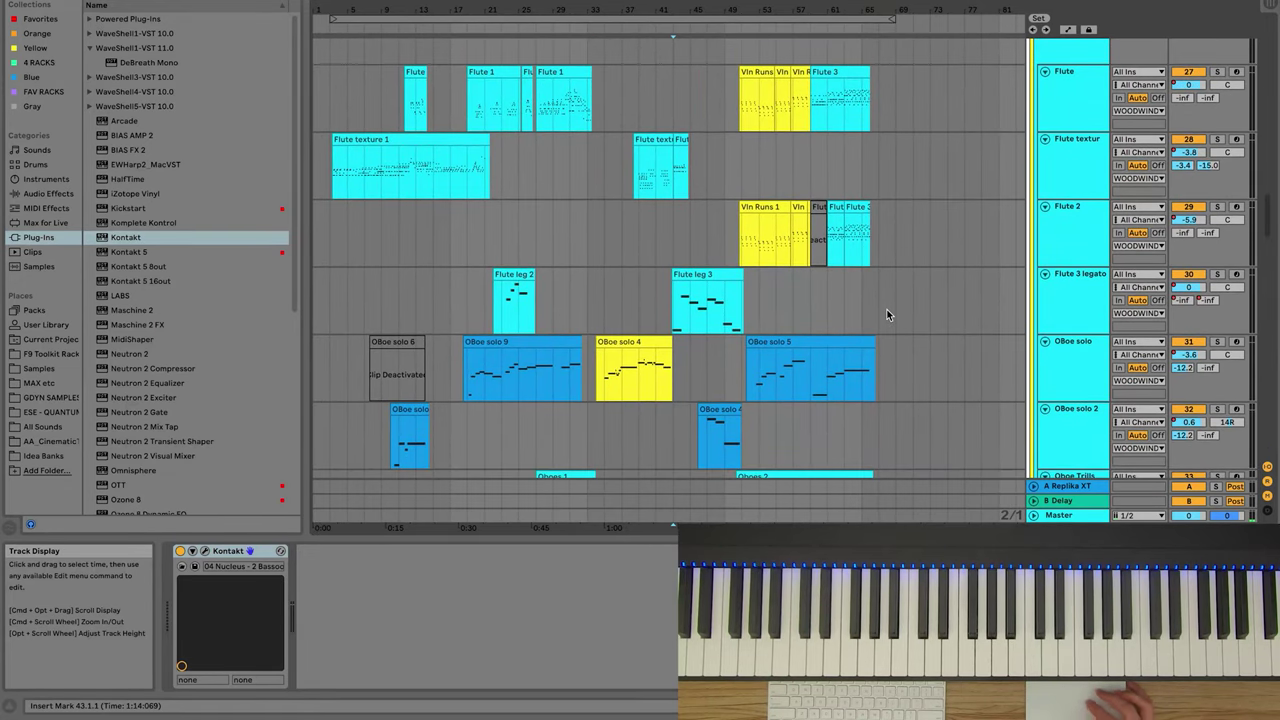
scroll(791, 276, up, 2)
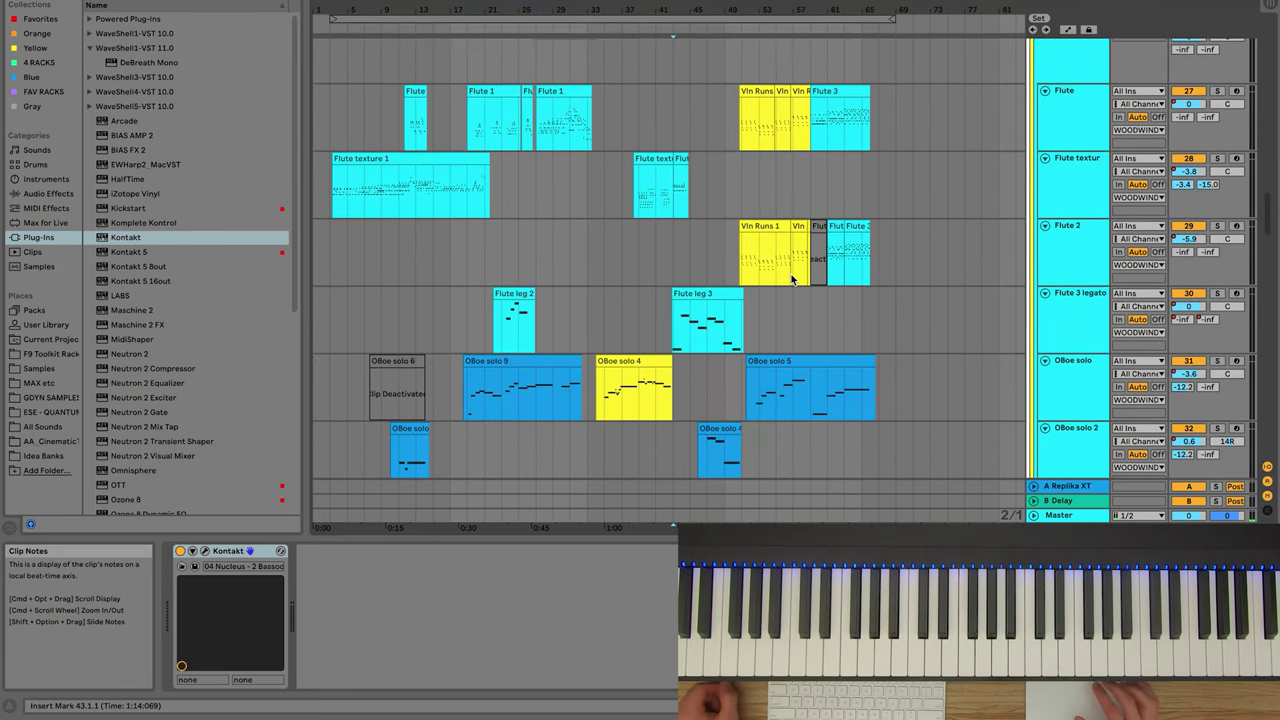
Step: Select and arm the OBoe solo track, placing the insert marker in its lane
click(1000, 371)
click(1236, 364)
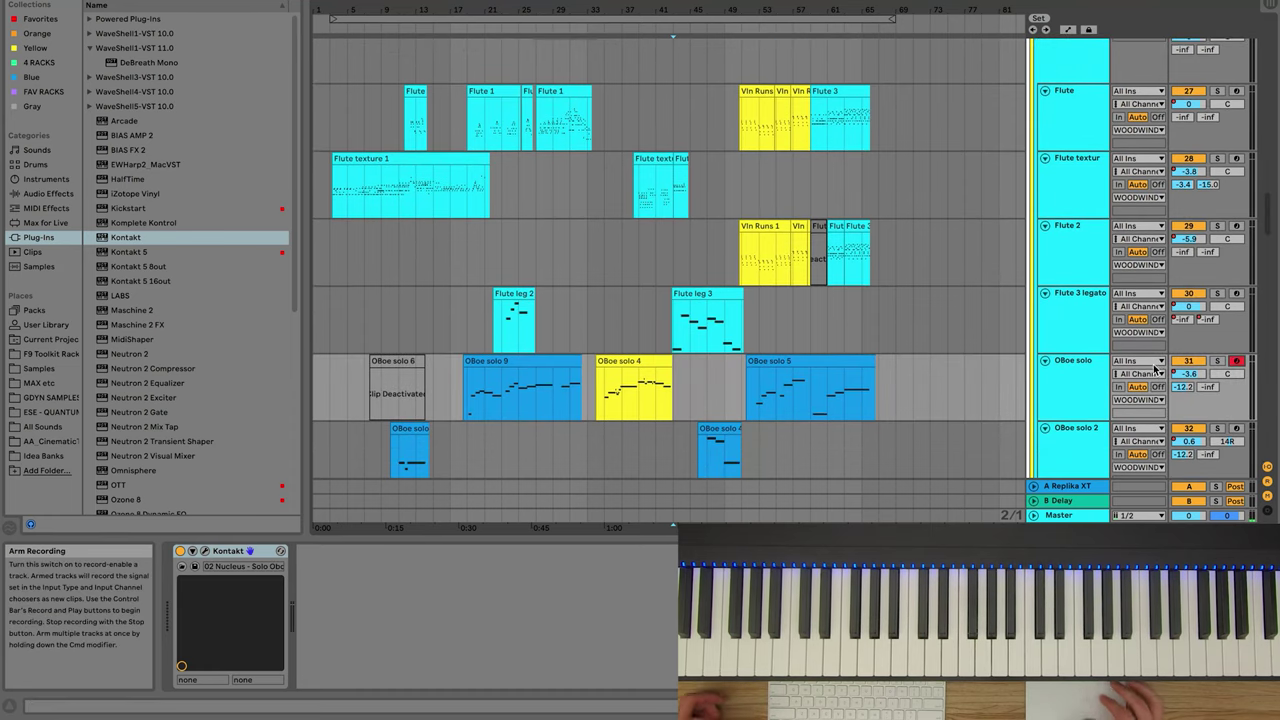
click(889, 404)
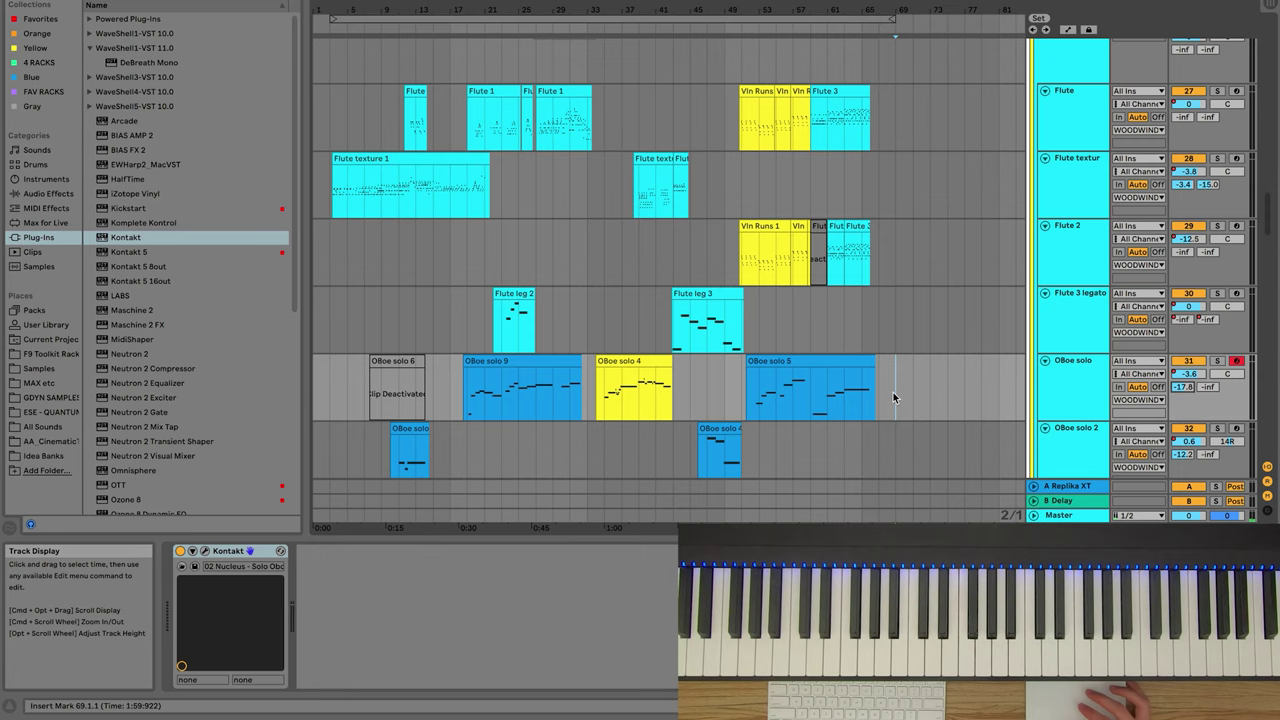
scroll(893, 392, down, 2)
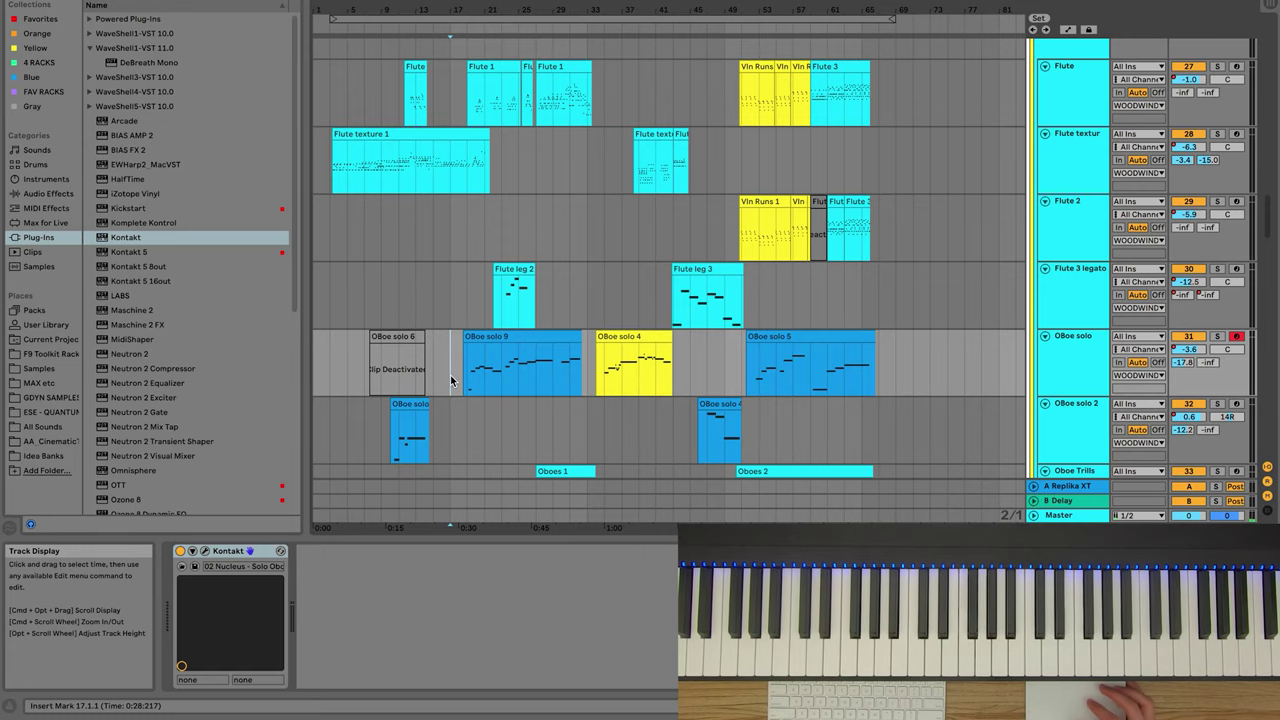
Step: Play the oboe solo starting from bar 19
scroll(451, 381, up, 2)
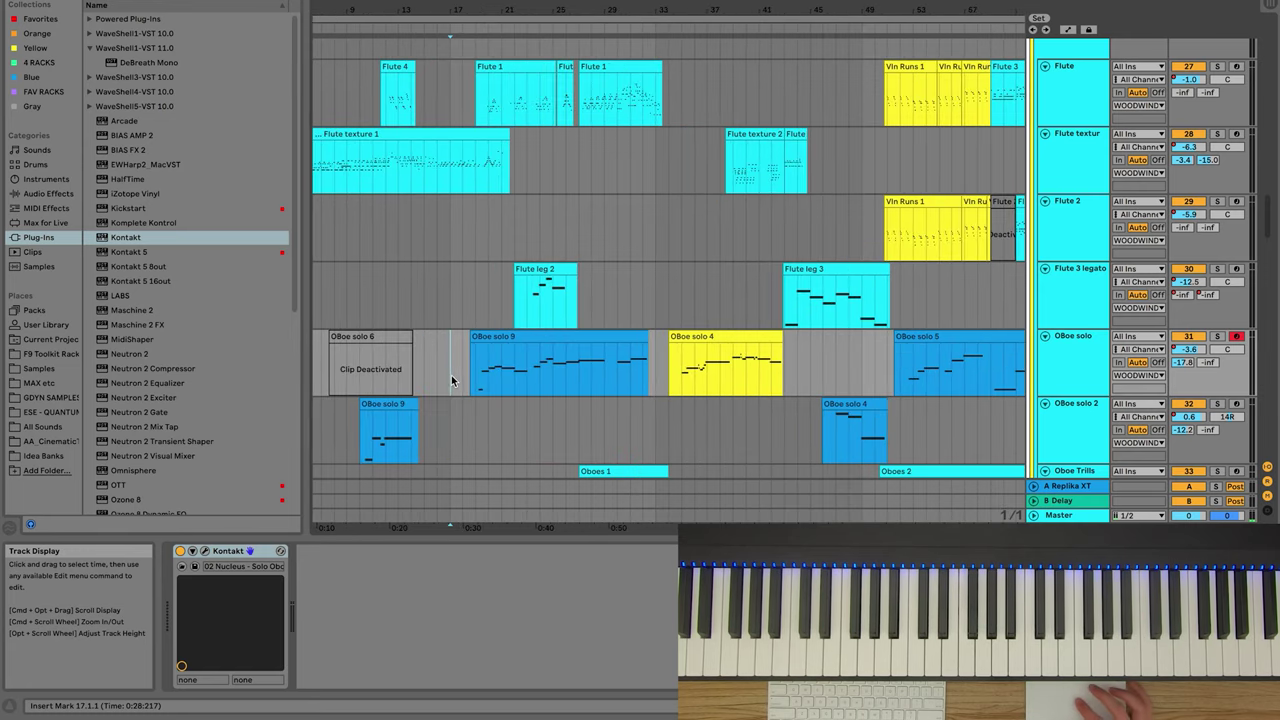
click(477, 387)
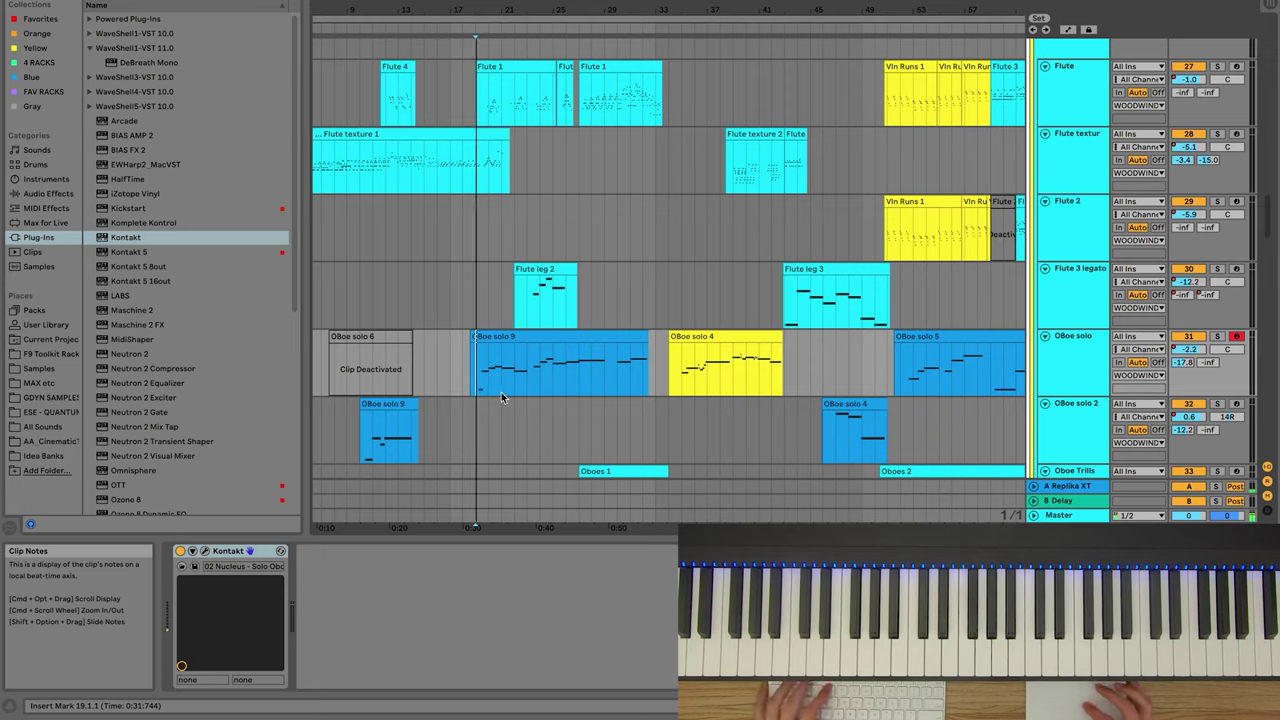
key(space)
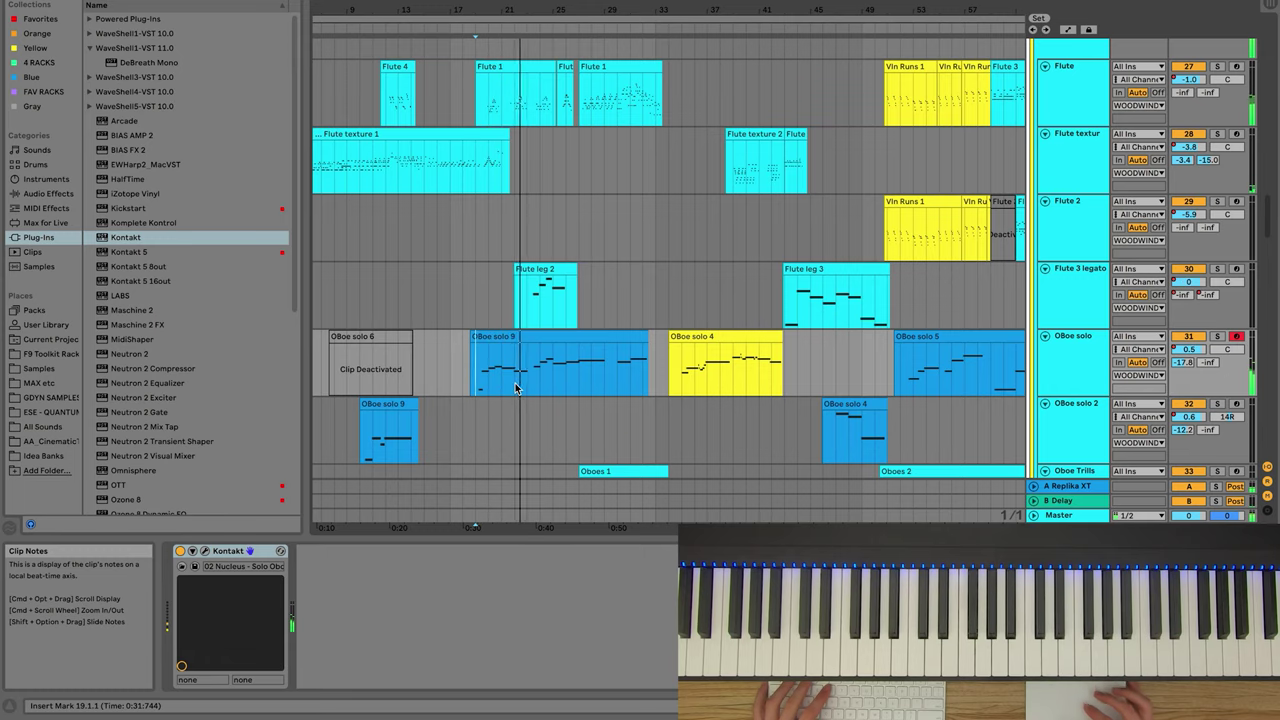
Step: Move the playback start to bar 27, where oboes, clarinets and bassoon enter
scroll(515, 388, down, 3)
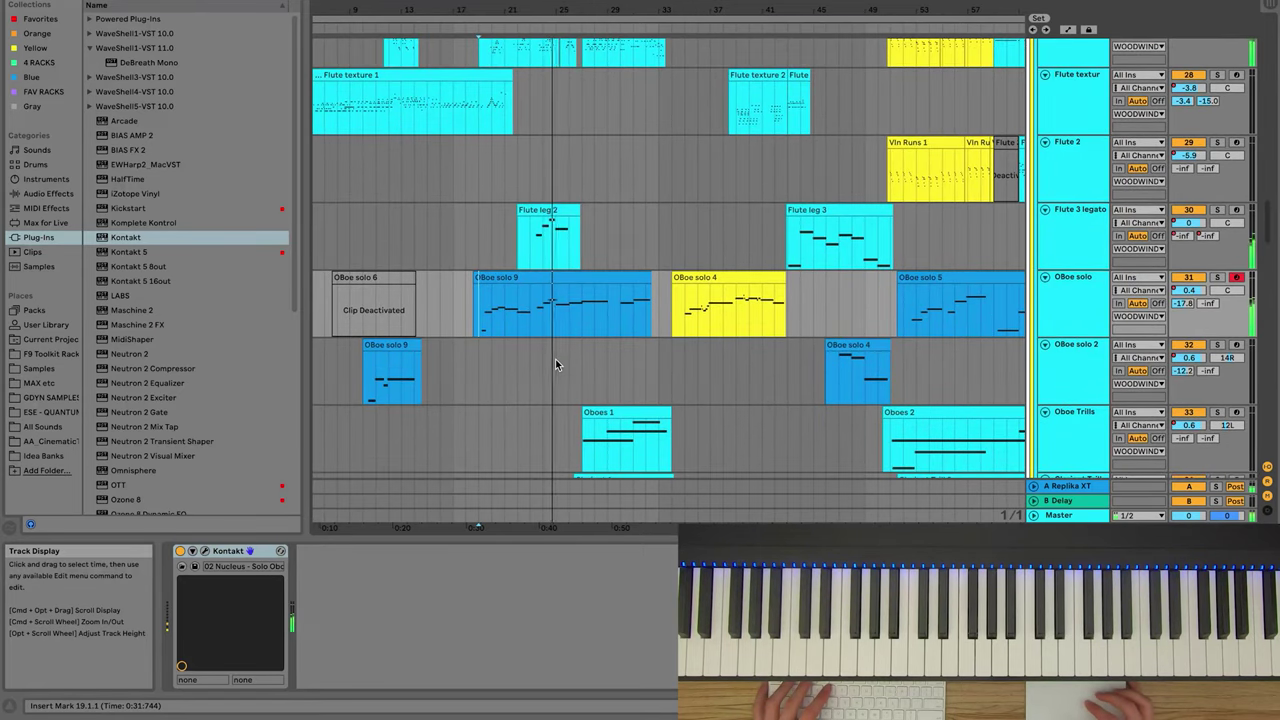
scroll(555, 363, down, 2)
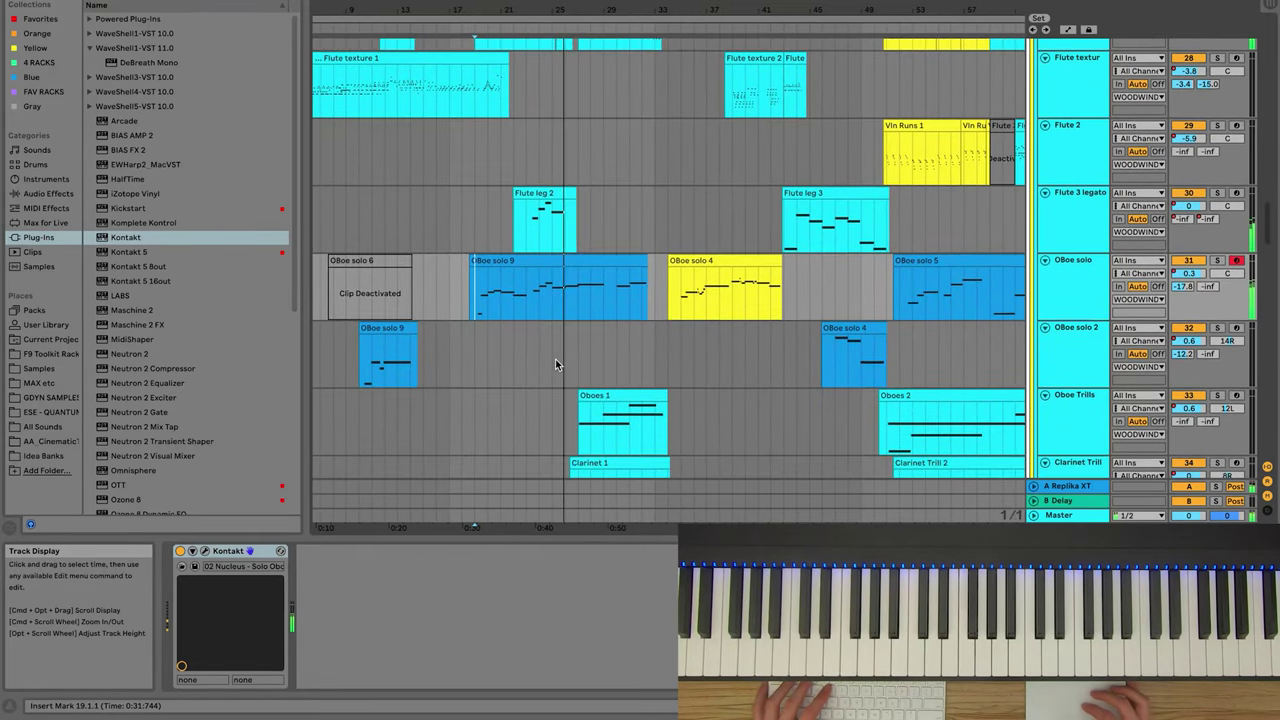
scroll(556, 364, down, 1)
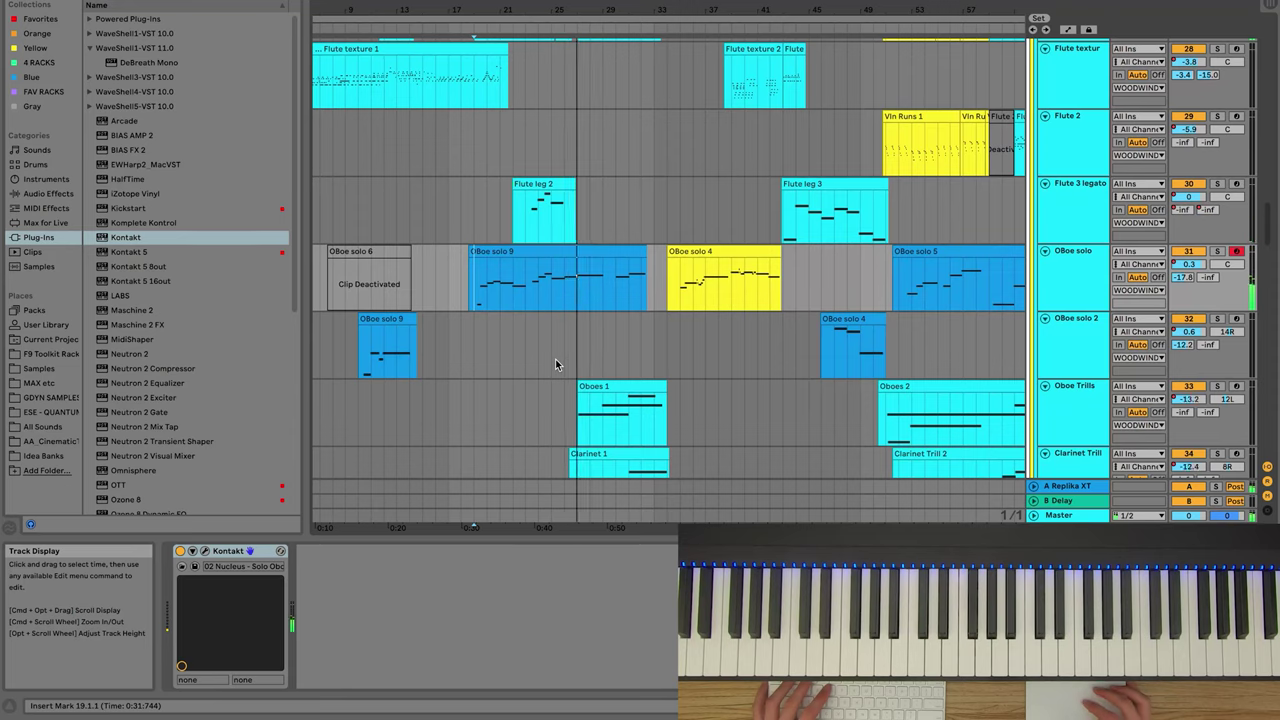
click(576, 349)
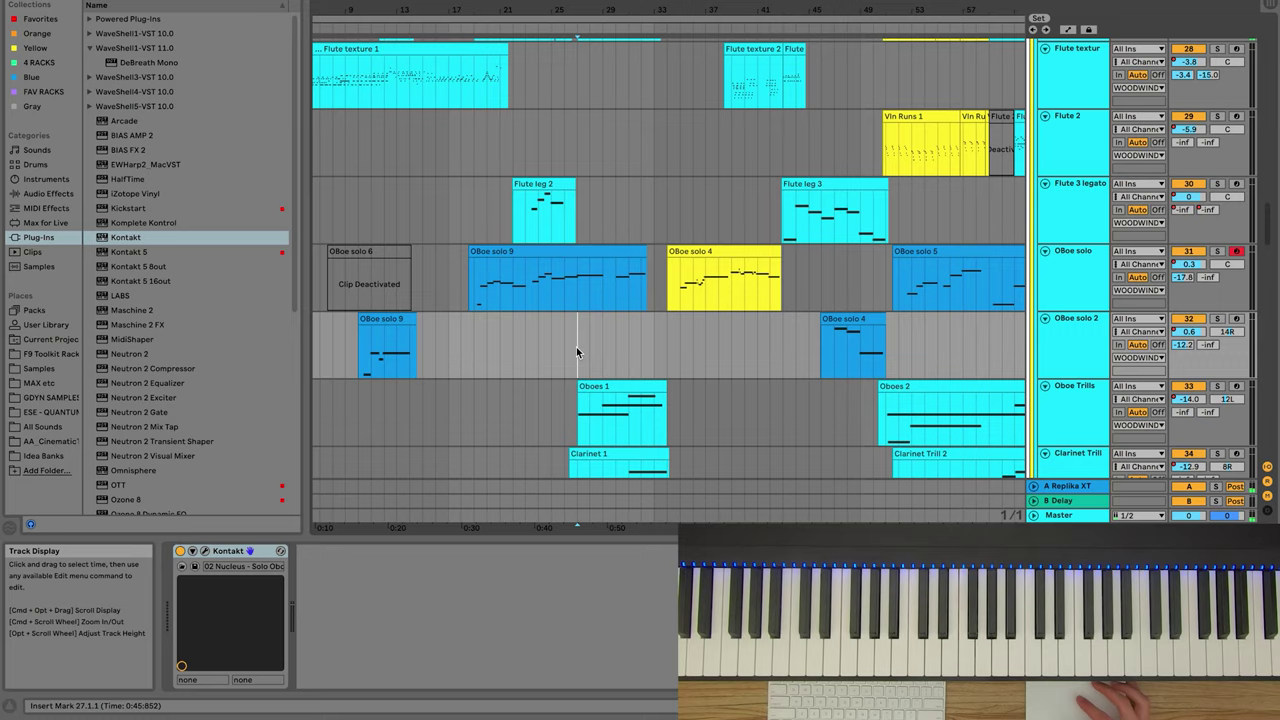
scroll(576, 350, down, 11)
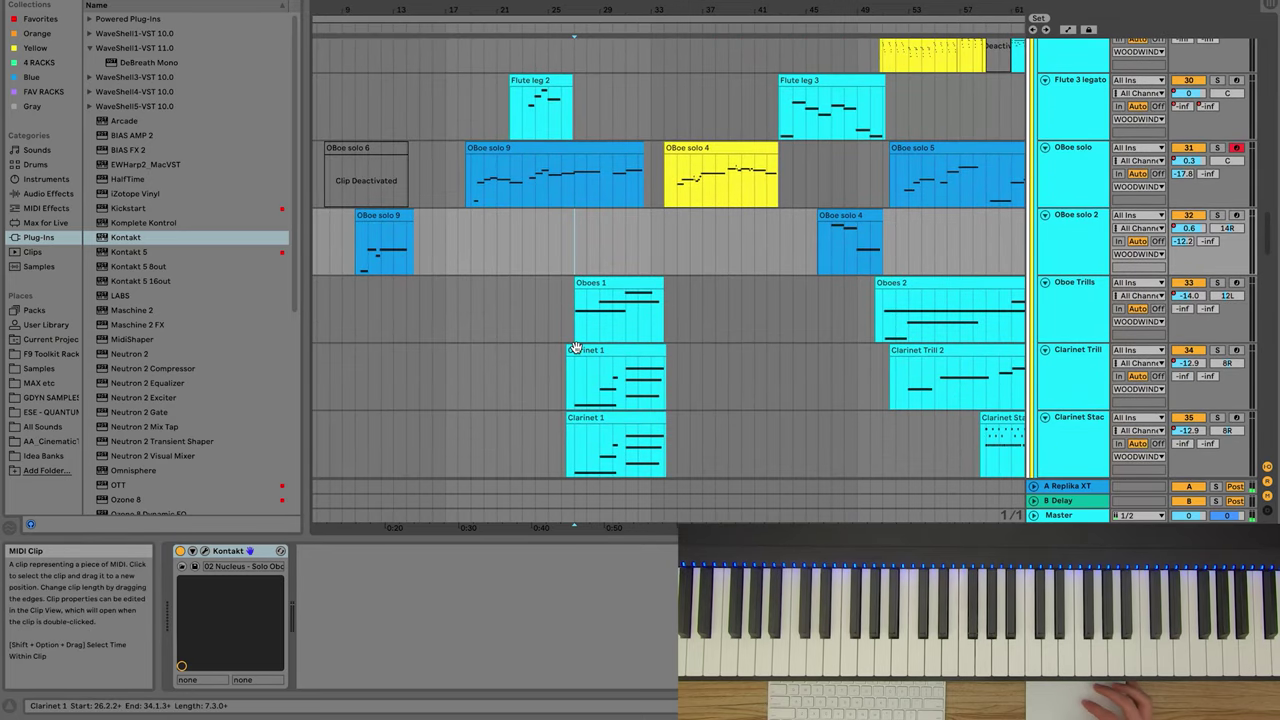
scroll(576, 330, down, 1)
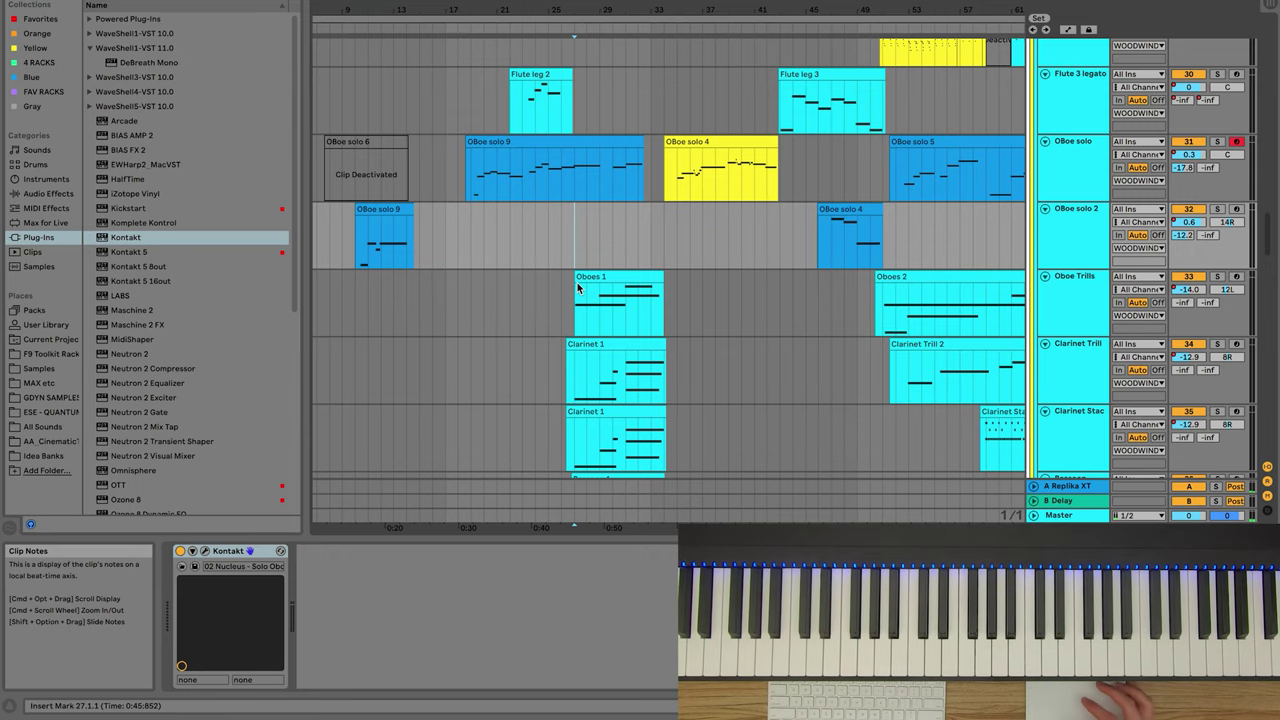
scroll(610, 240, down, 9)
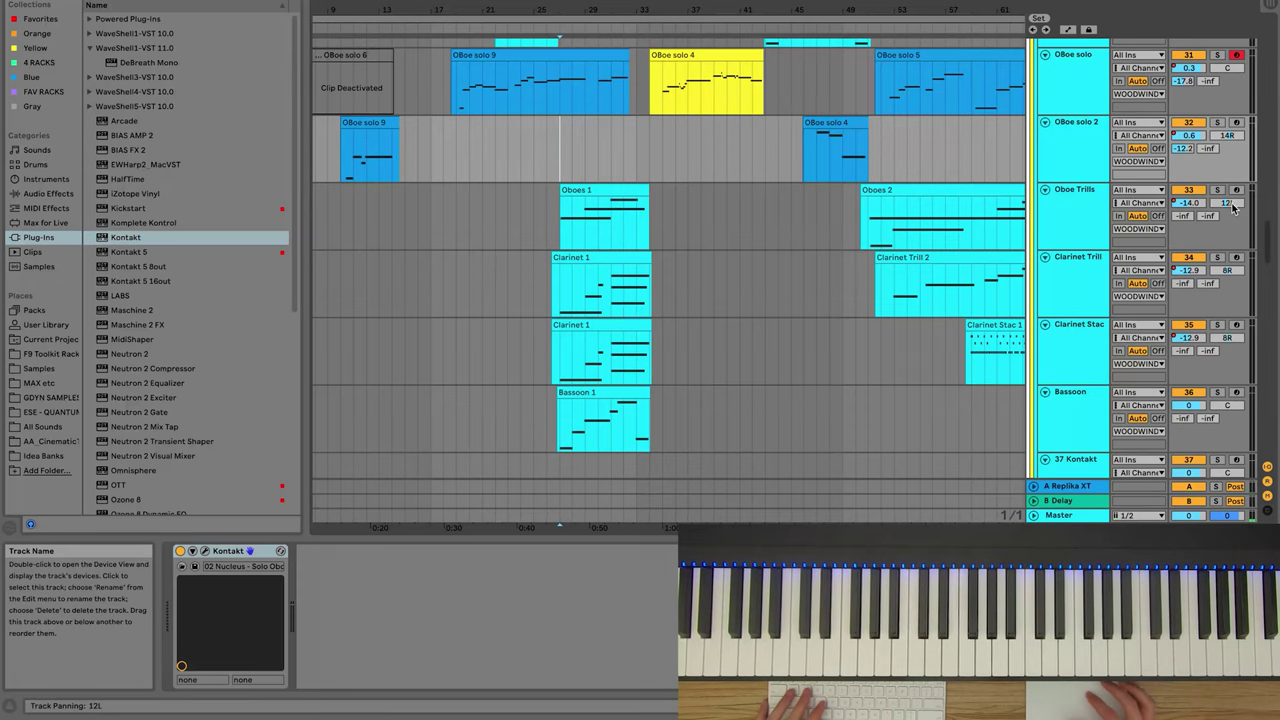
Step: Solo Oboe Trills, Clarinet Trill and Bassoon and play them together
click(1218, 190)
click(1218, 257)
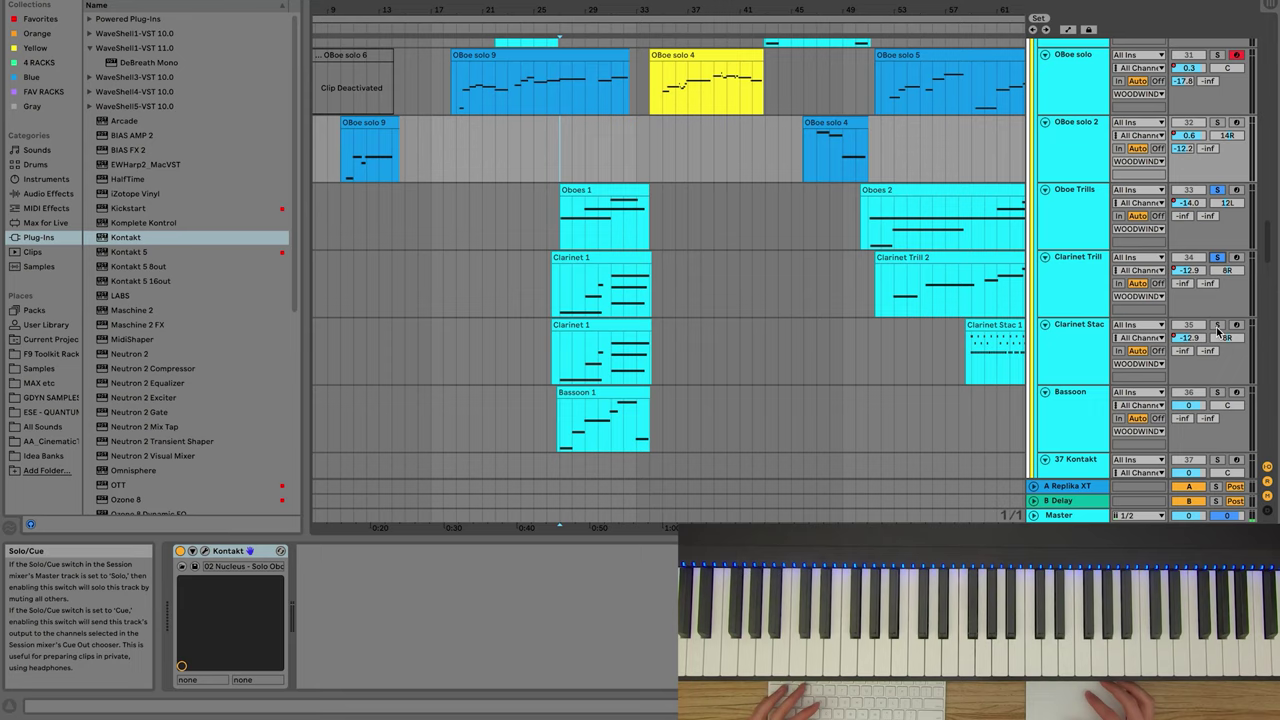
click(1217, 393)
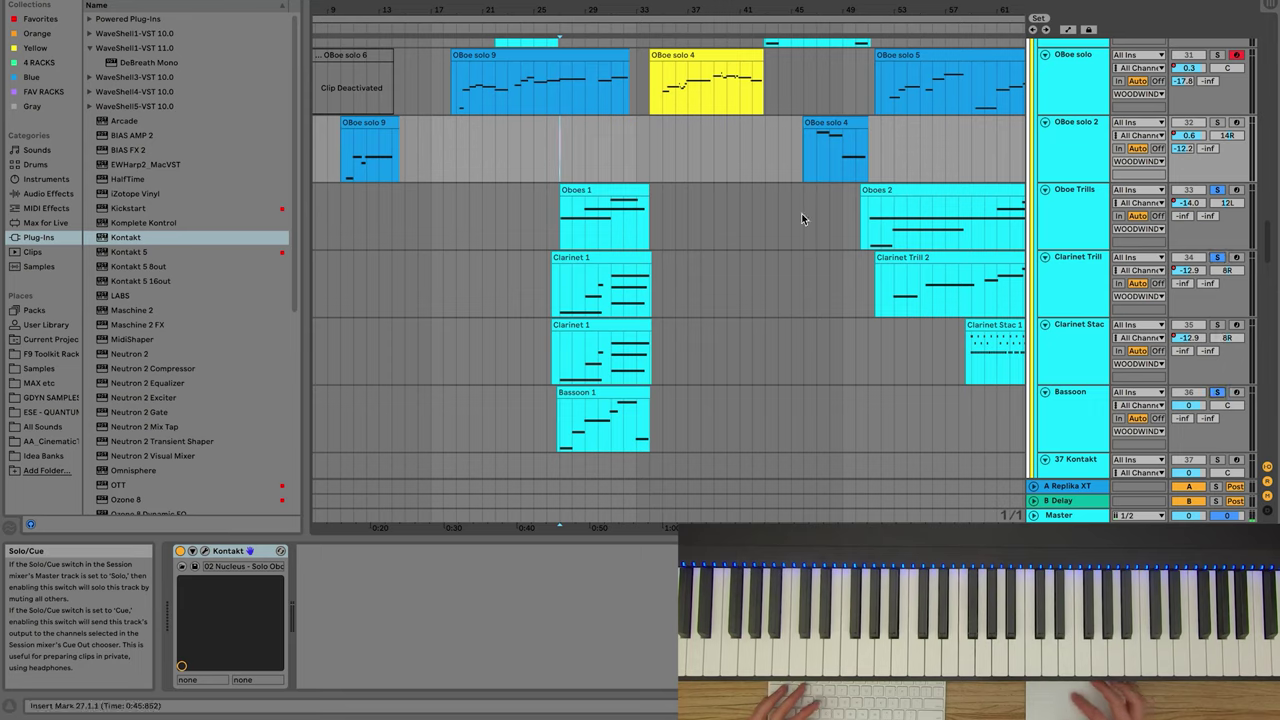
key(space)
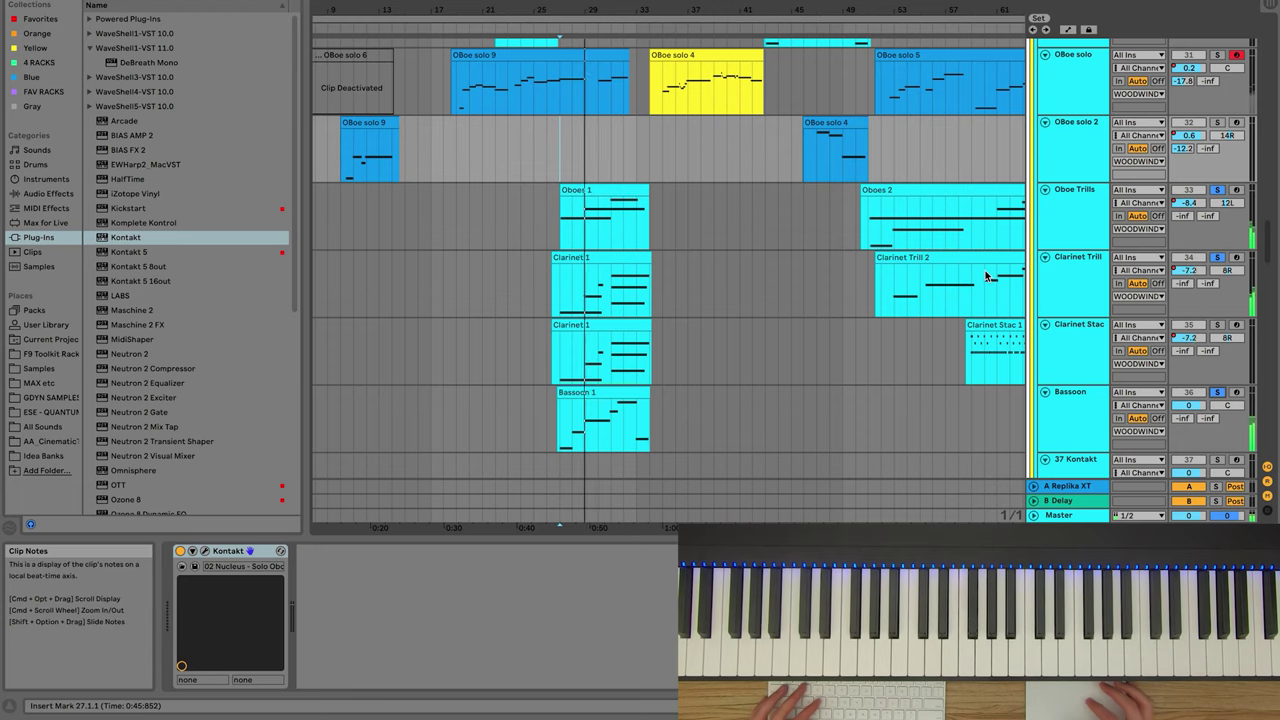
Step: Clear the solos and select bars 25 to 36 across Oboes 1 through Bassoon 1
click(1220, 260)
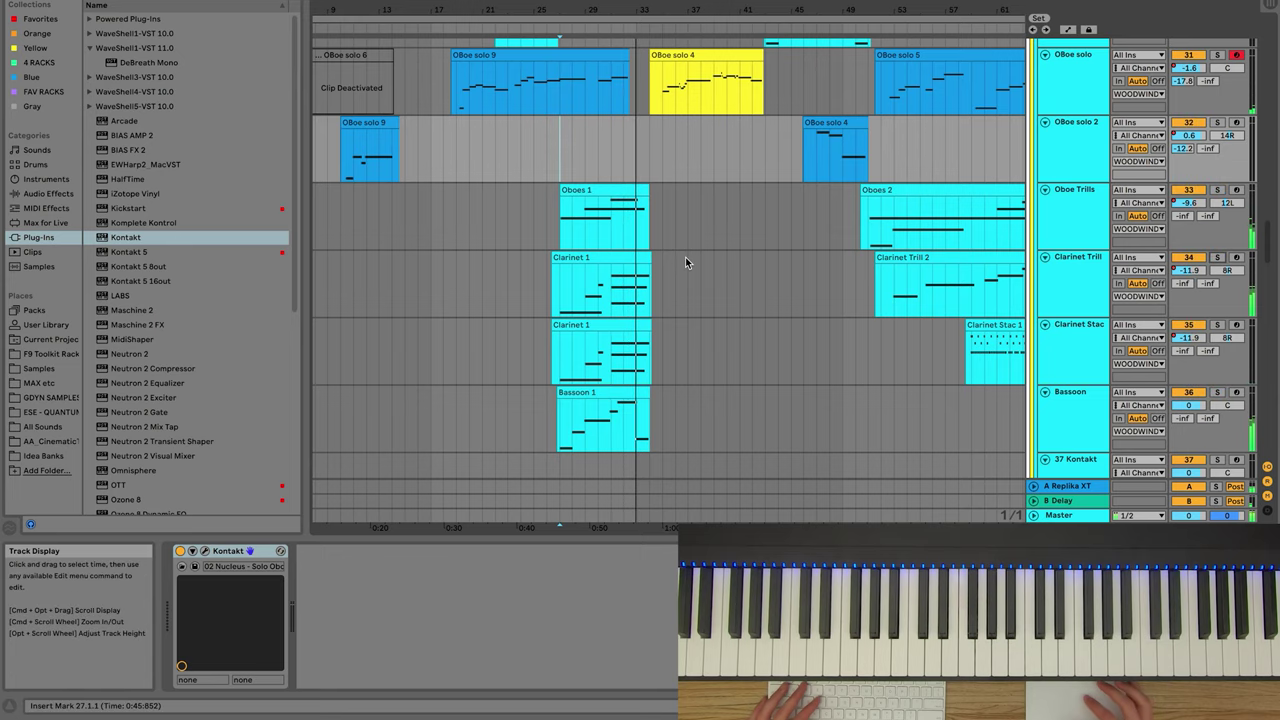
click(549, 278)
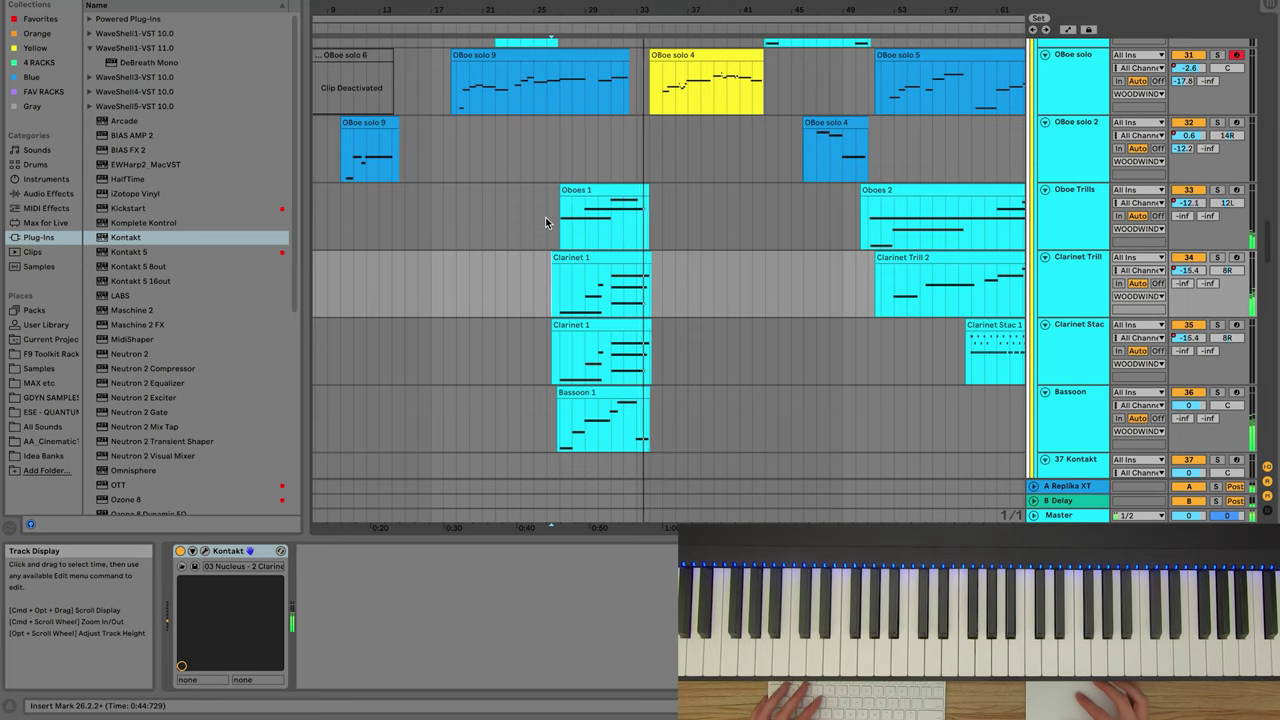
drag(545, 217, 675, 445)
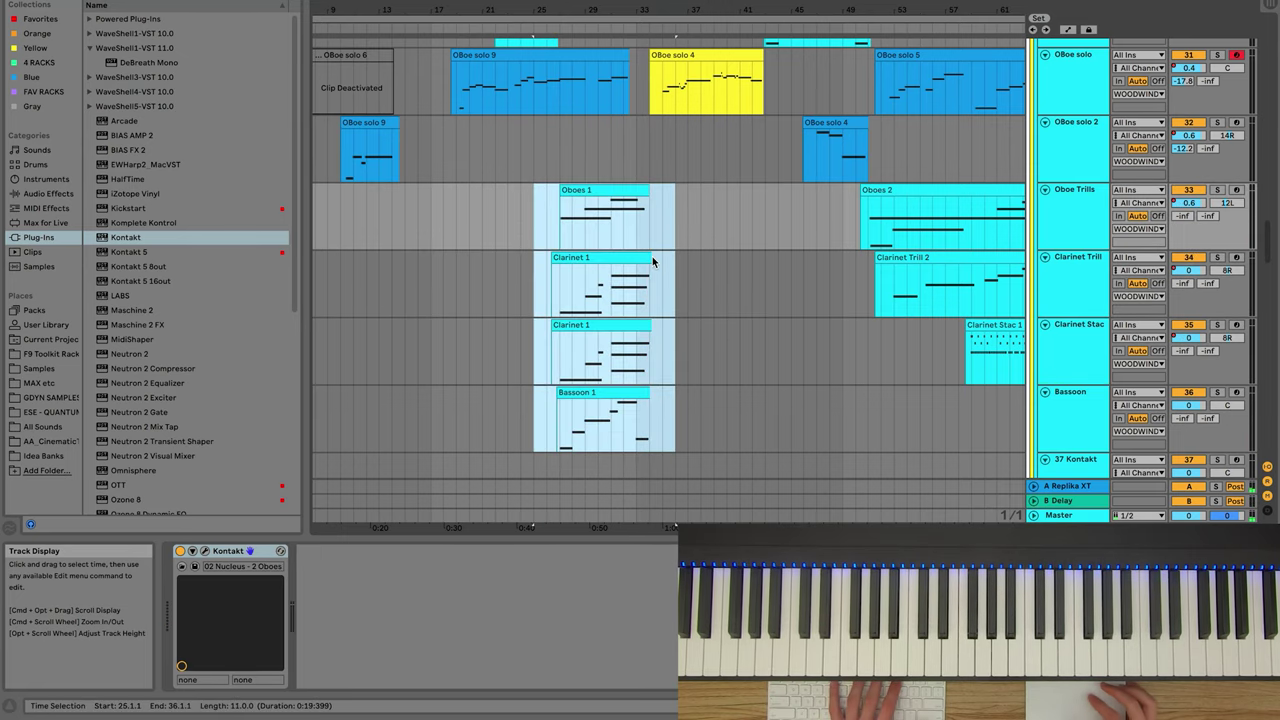
scroll(652, 256, up, 3)
scroll(652, 256, right, 3)
Step: Set the playback start at bar 50 on the Flute track
scroll(652, 256, up, 5)
scroll(652, 256, right, 3)
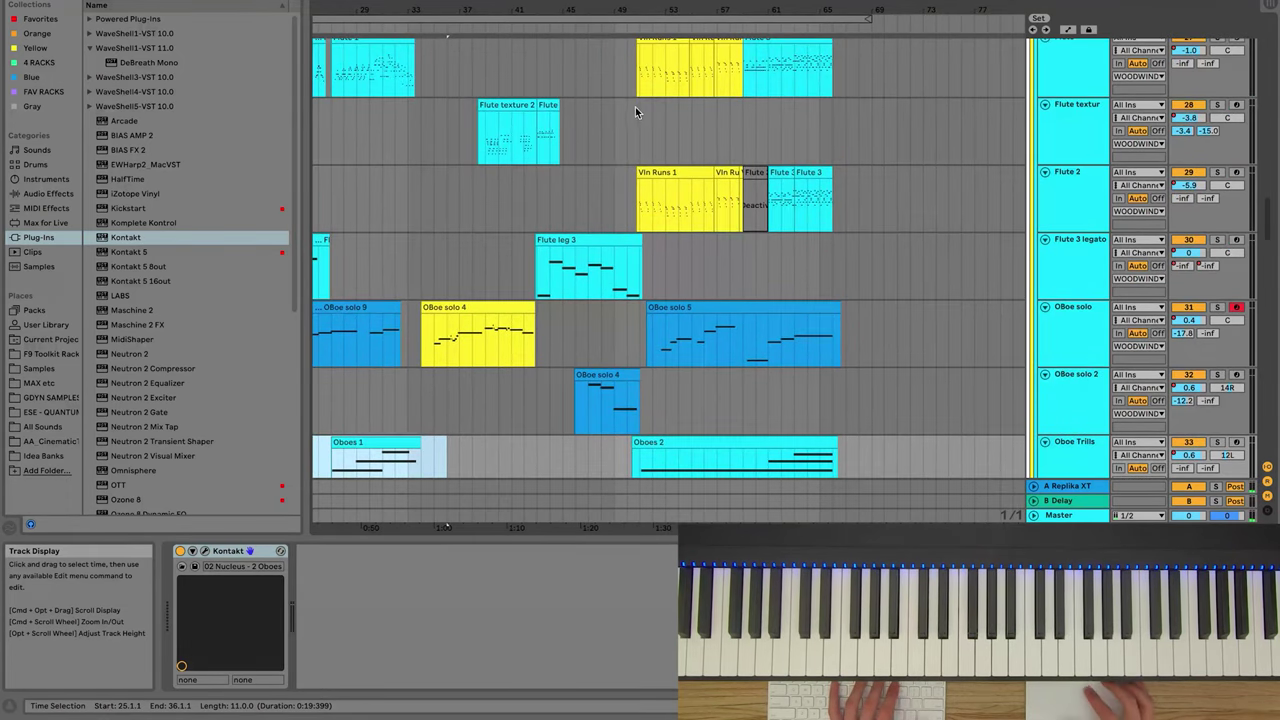
click(635, 107)
scroll(633, 130, up, 3)
scroll(633, 130, right, 1)
scroll(632, 148, up, 2)
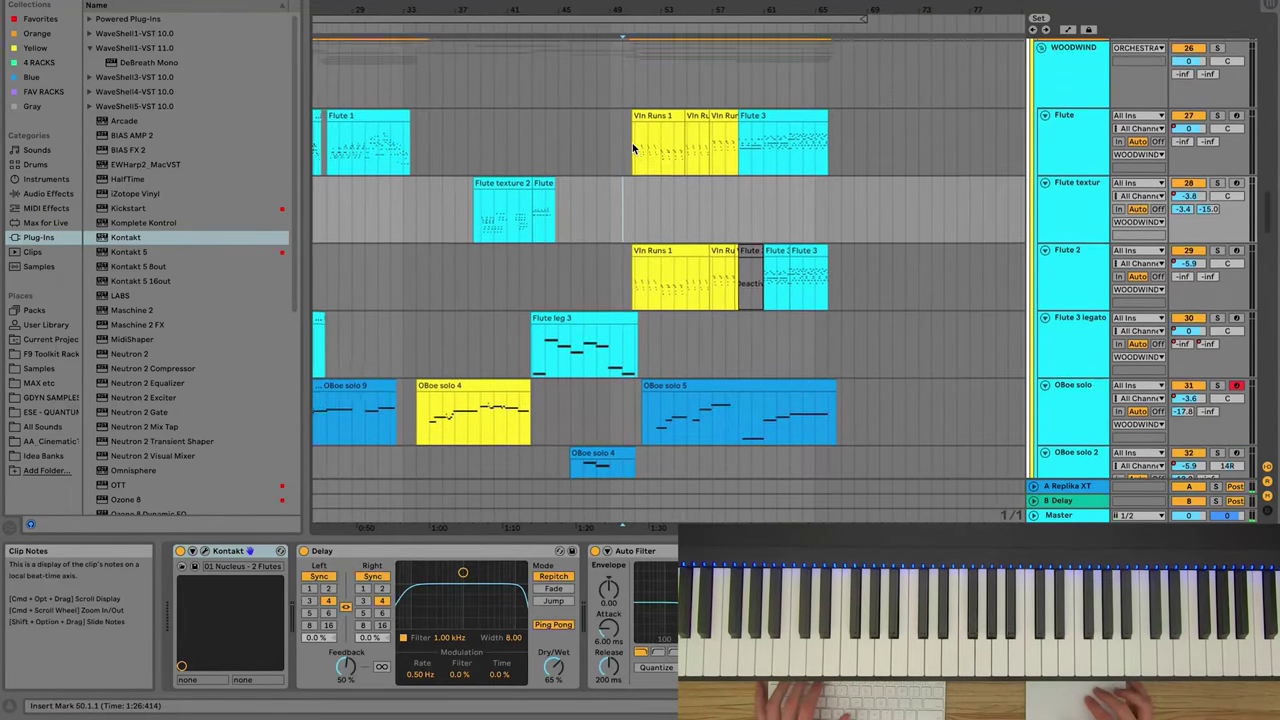
scroll(650, 120, up, 2)
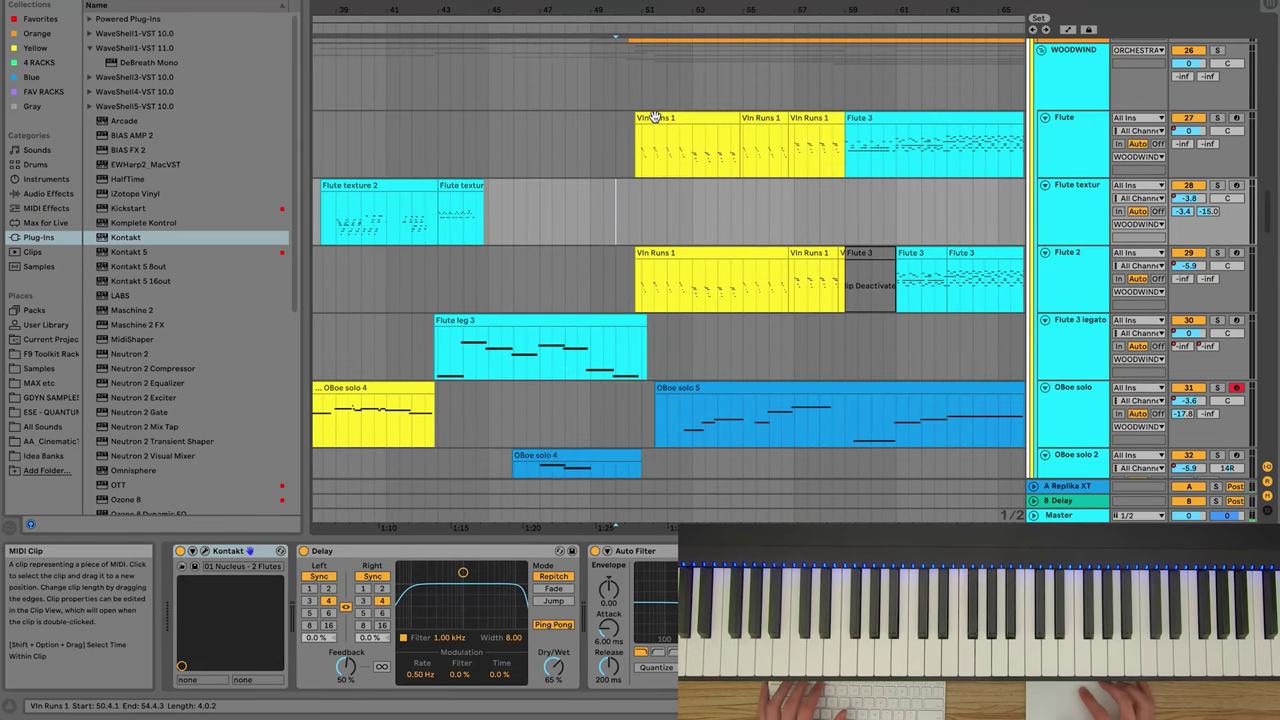
click(627, 150)
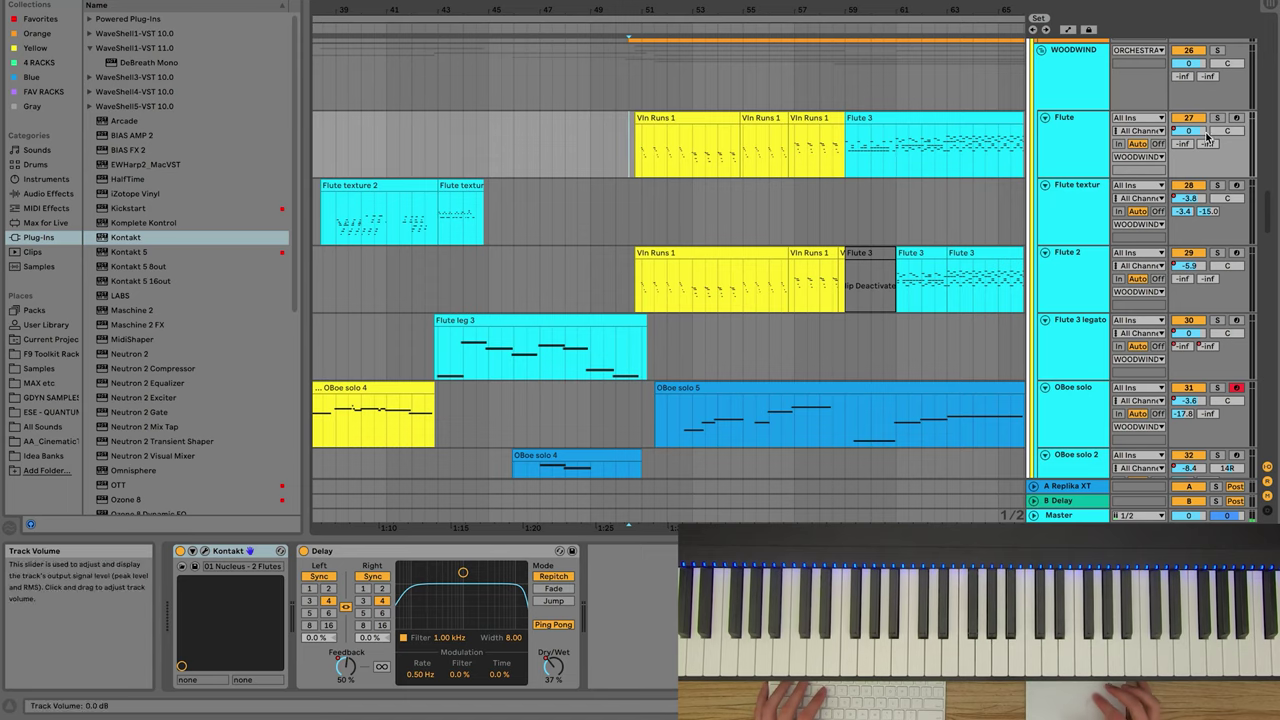
scroll(812, 165, right, 4)
scroll(812, 165, down, 1)
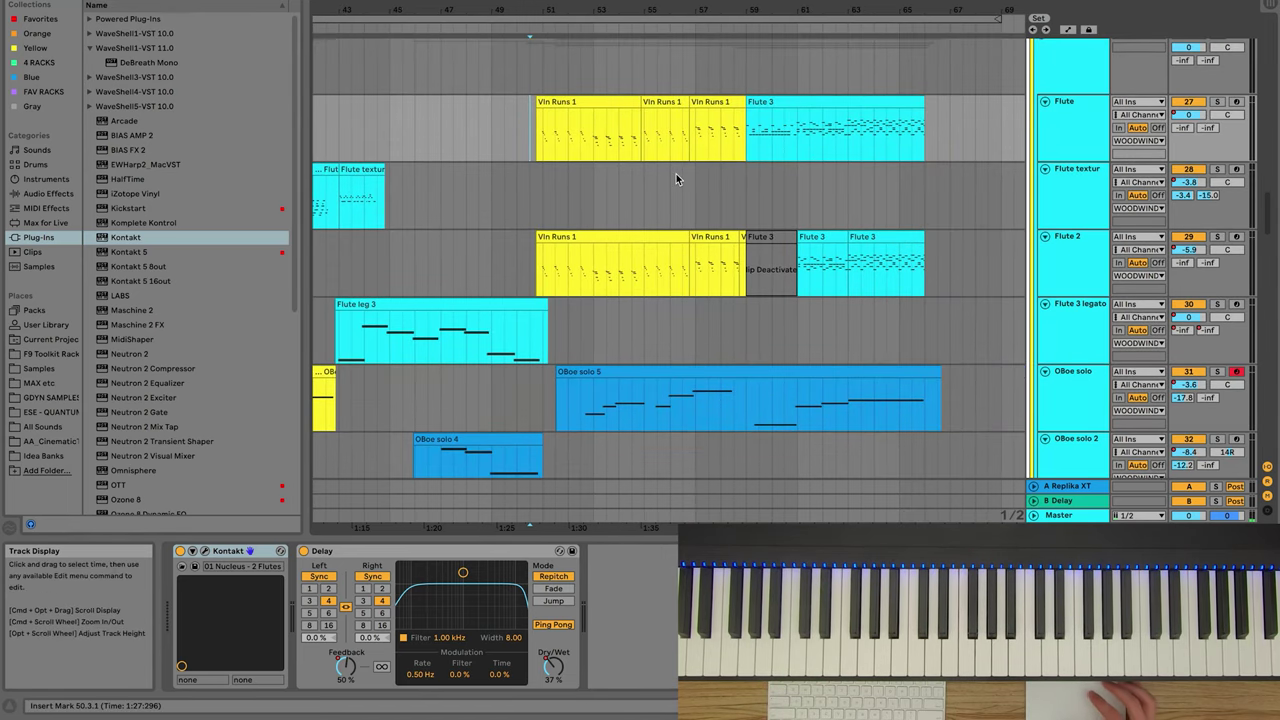
Step: Play the runs with Flute and Flute 2 soloed, then unsolo and start from bar 51
key(space)
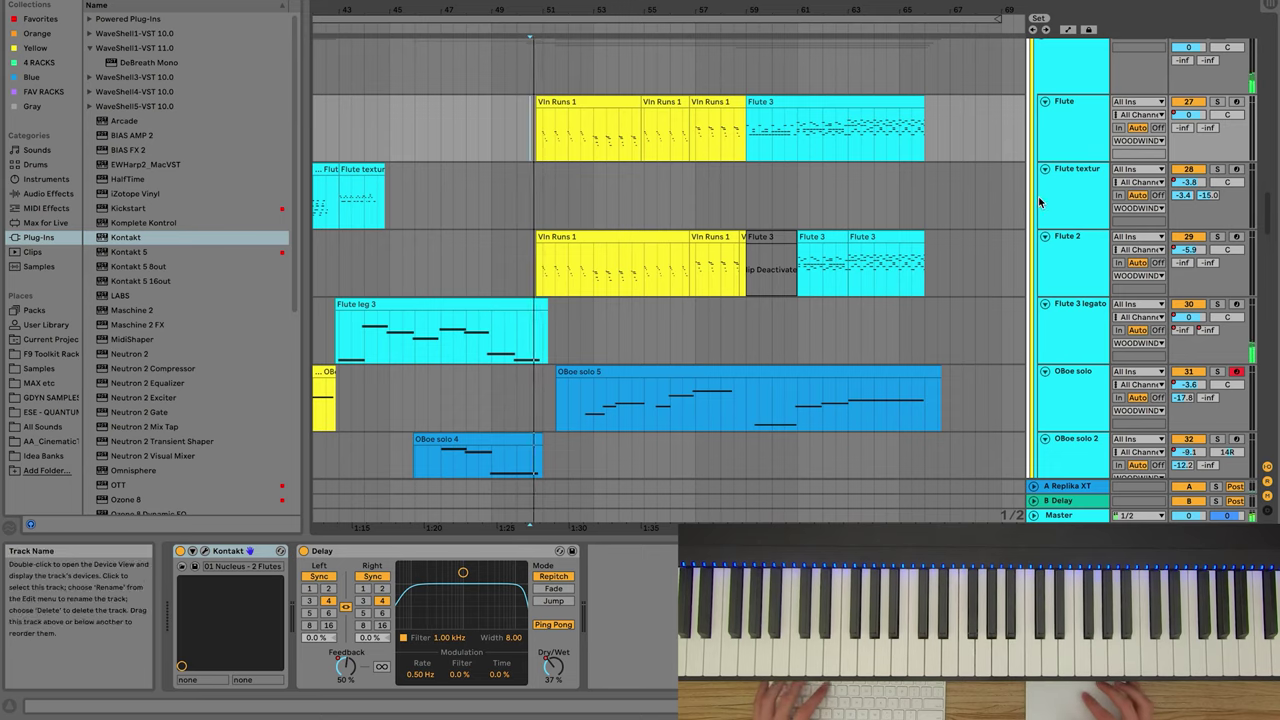
click(1218, 102)
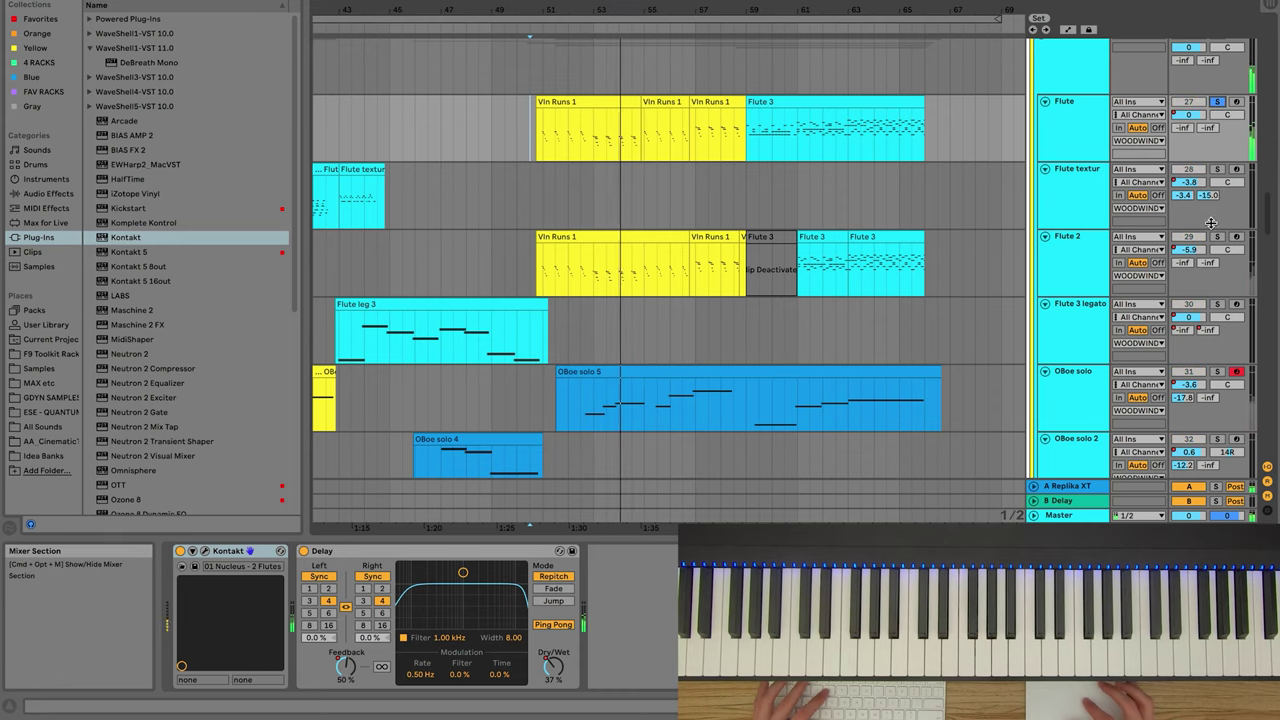
click(1218, 240)
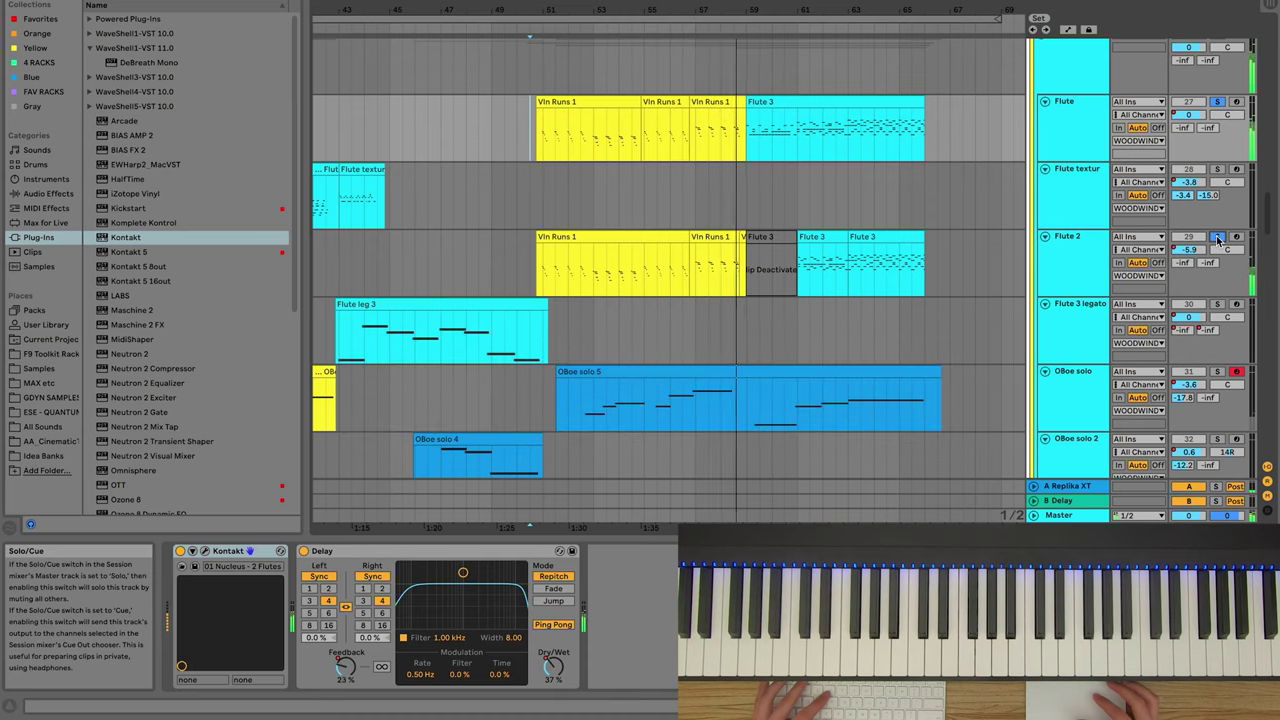
click(1218, 240)
click(537, 80)
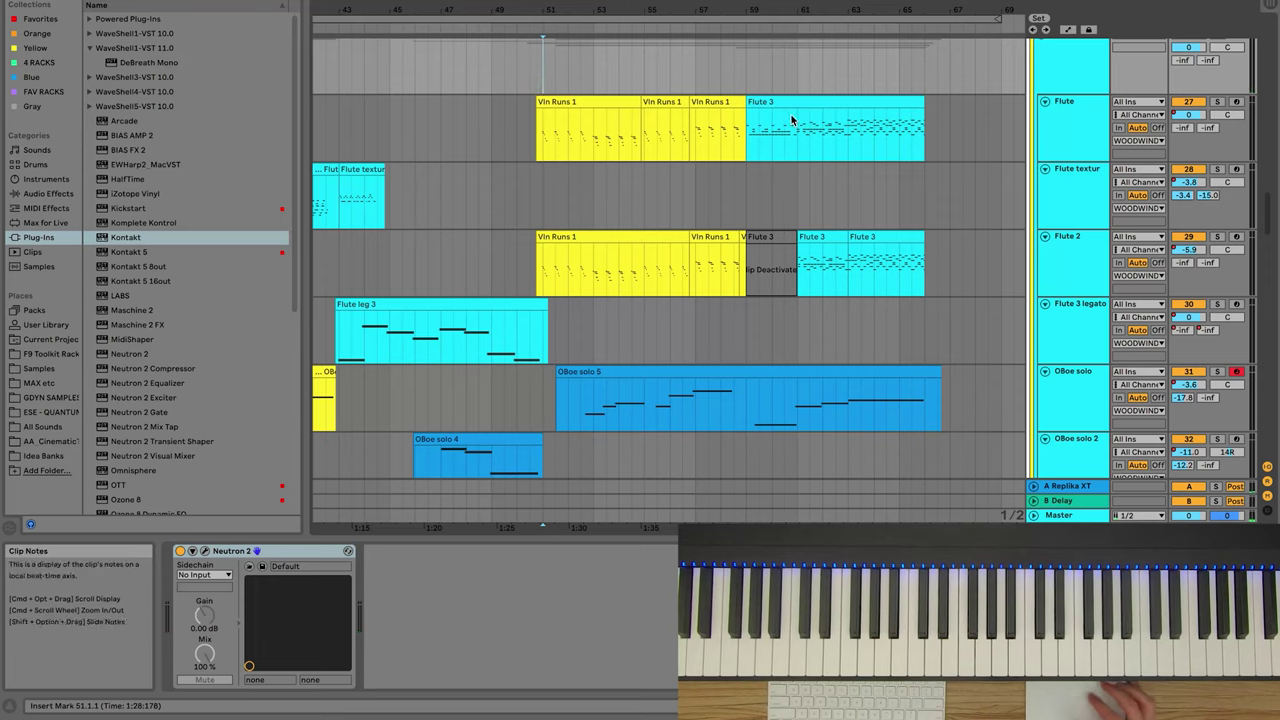
Step: Play from bar 61, then restart playback from bar 59 for the Flute 3 passage
click(797, 81)
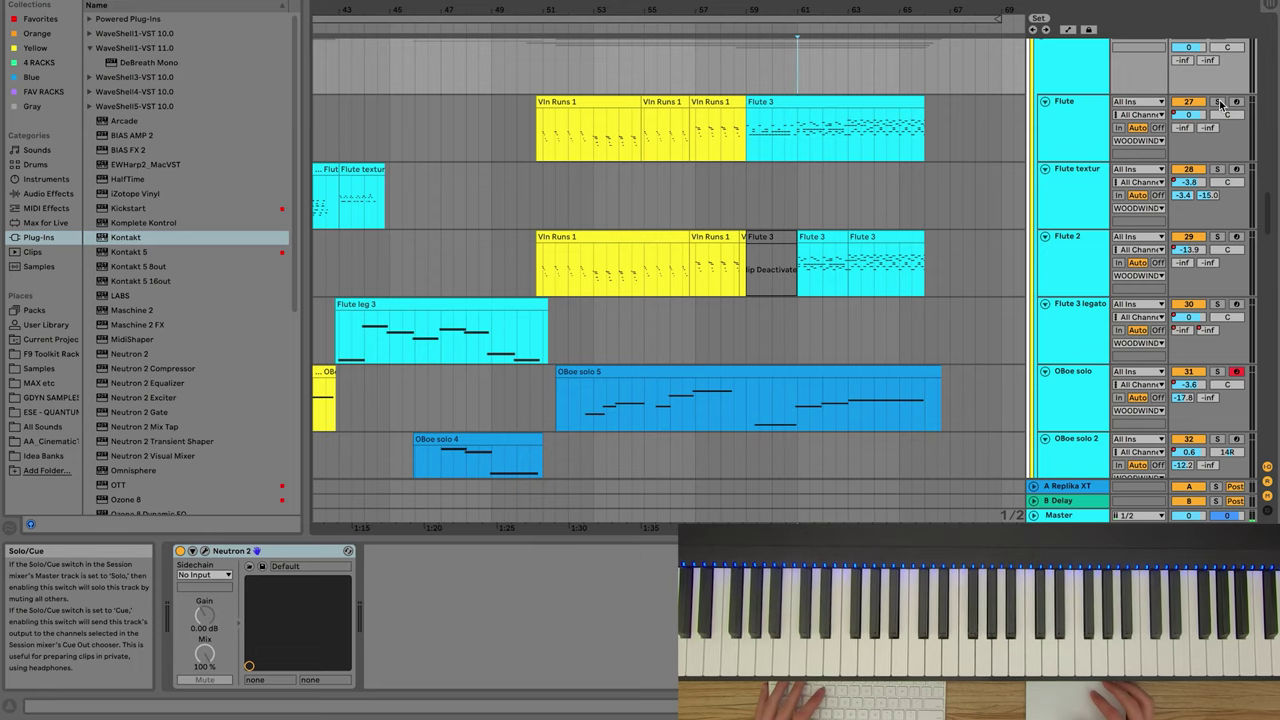
key(space)
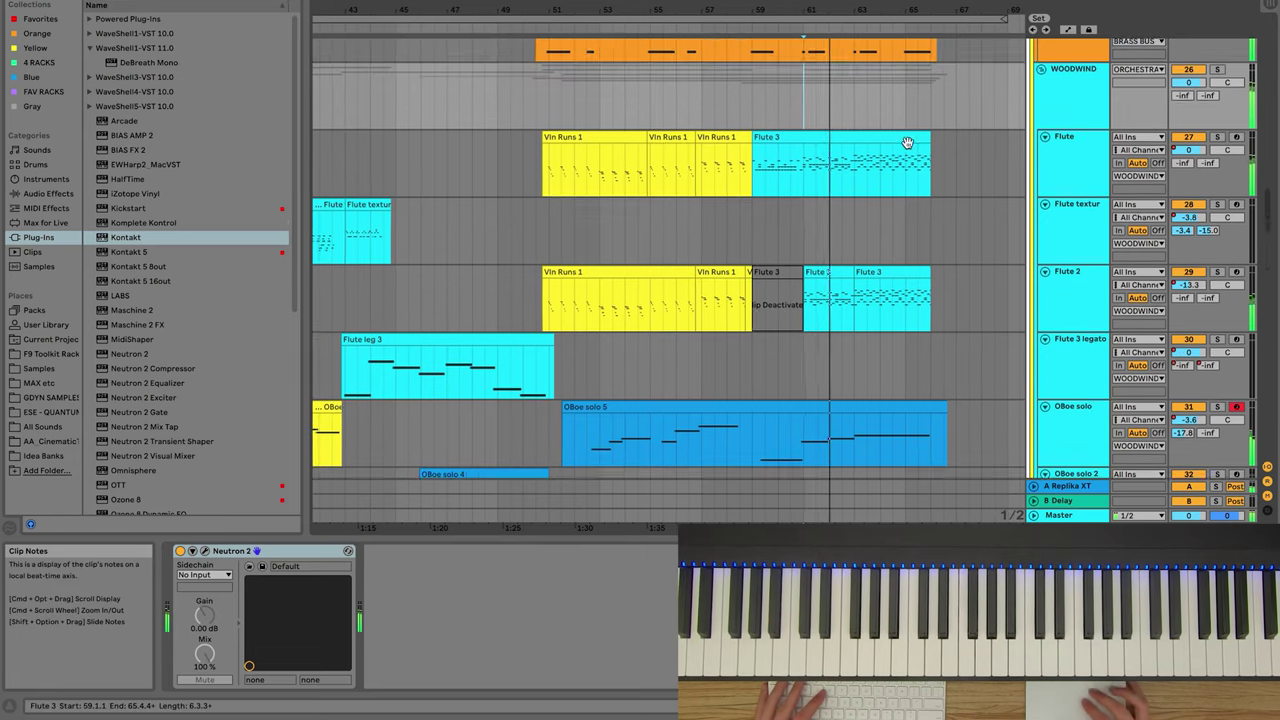
scroll(797, 136, up, 3)
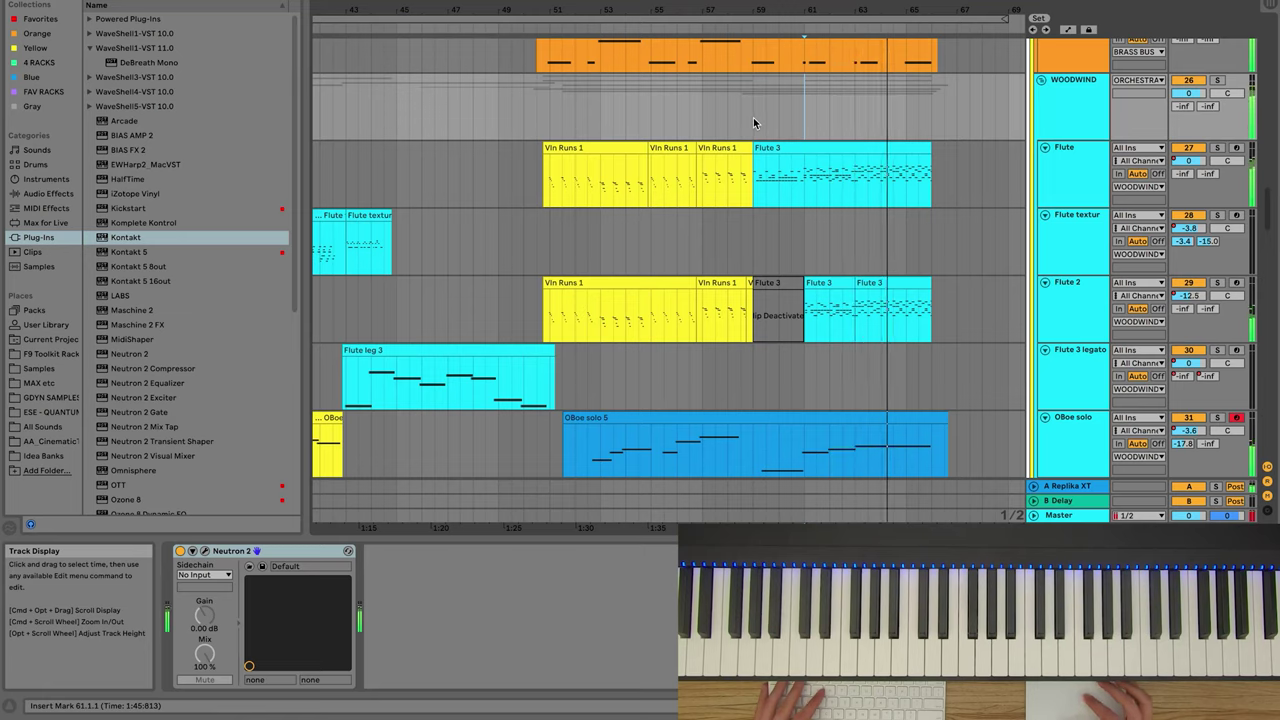
click(754, 123)
key(space)
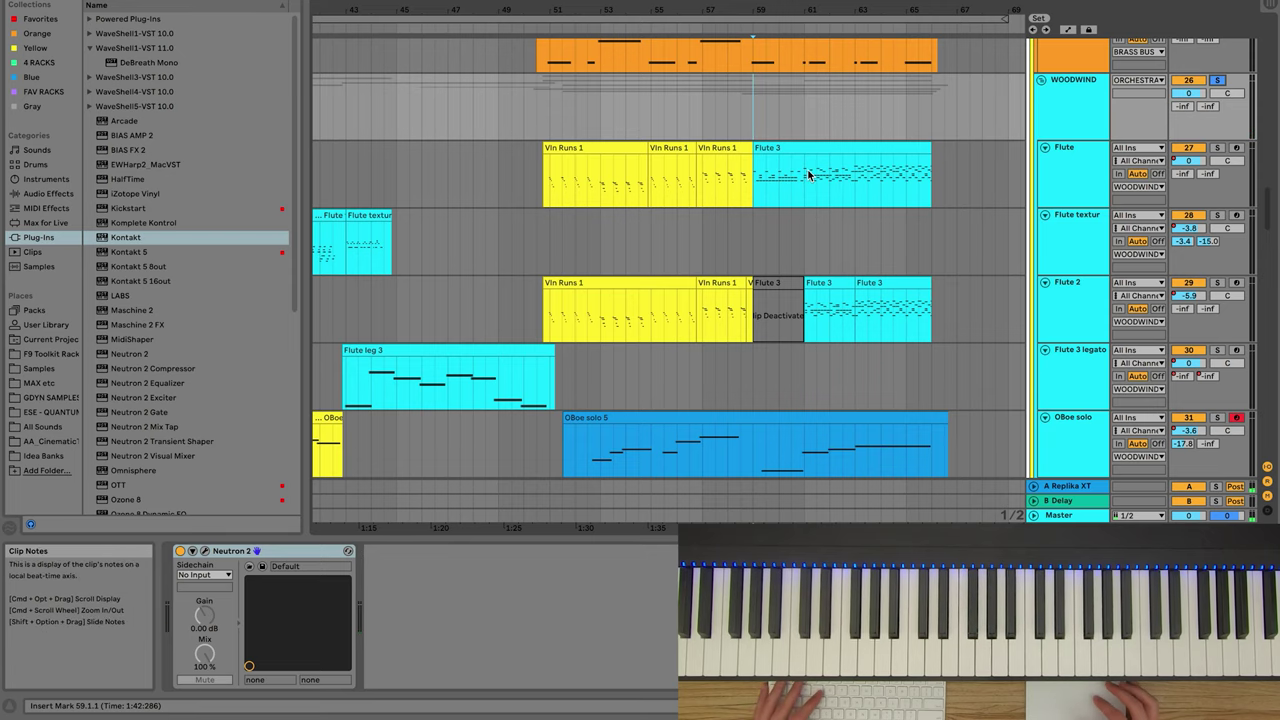
key(space)
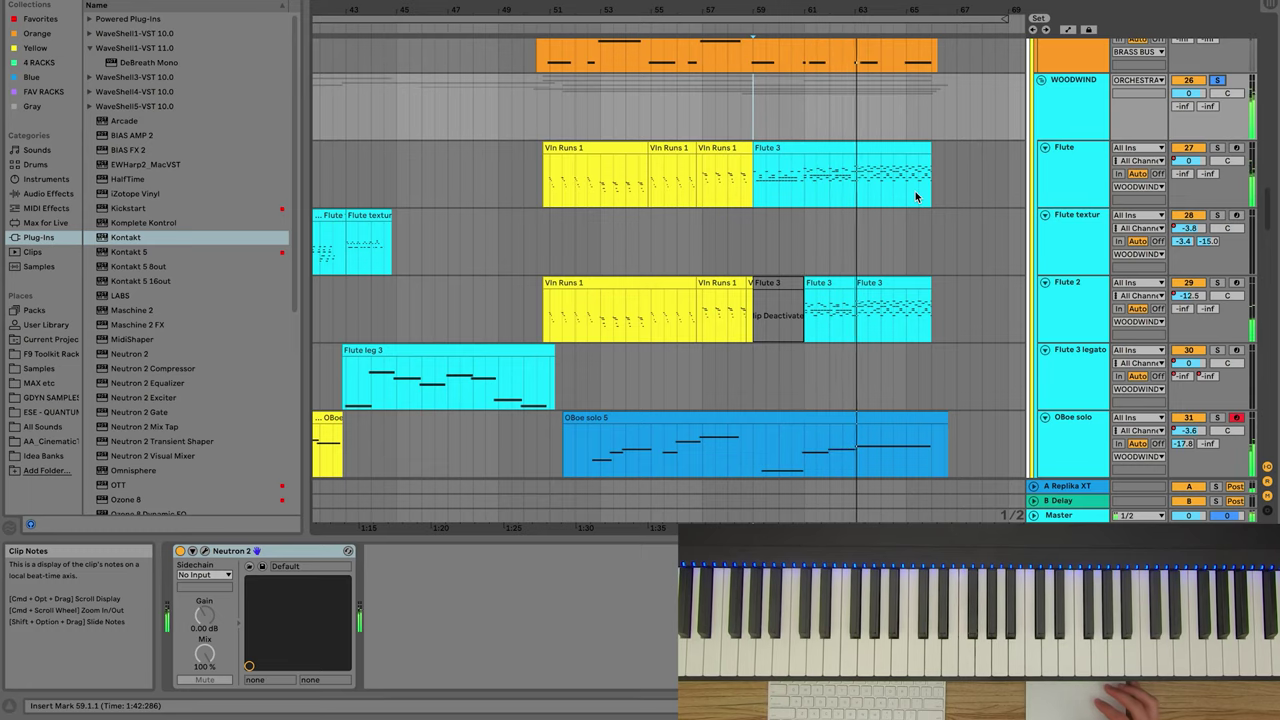
scroll(915, 195, down, 3)
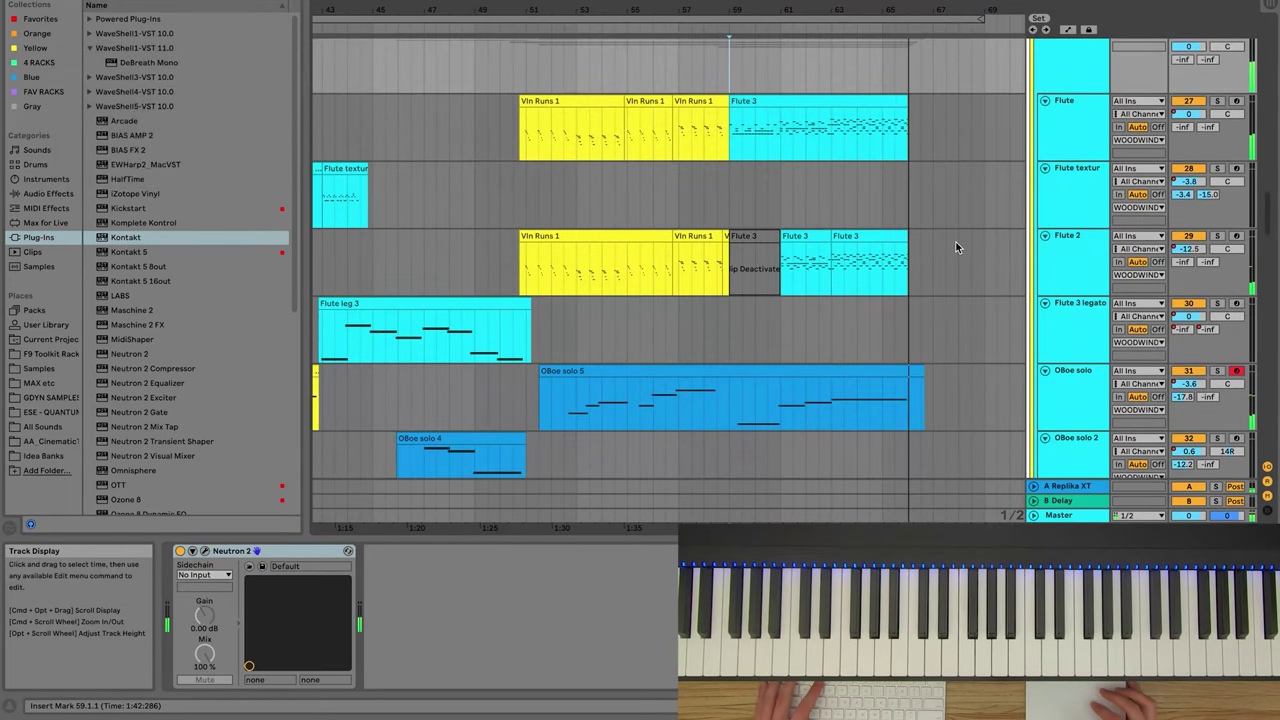
Step: Select the Bassoon track and arm it for recording, replacing the OBoe solo track
scroll(956, 248, down, 3)
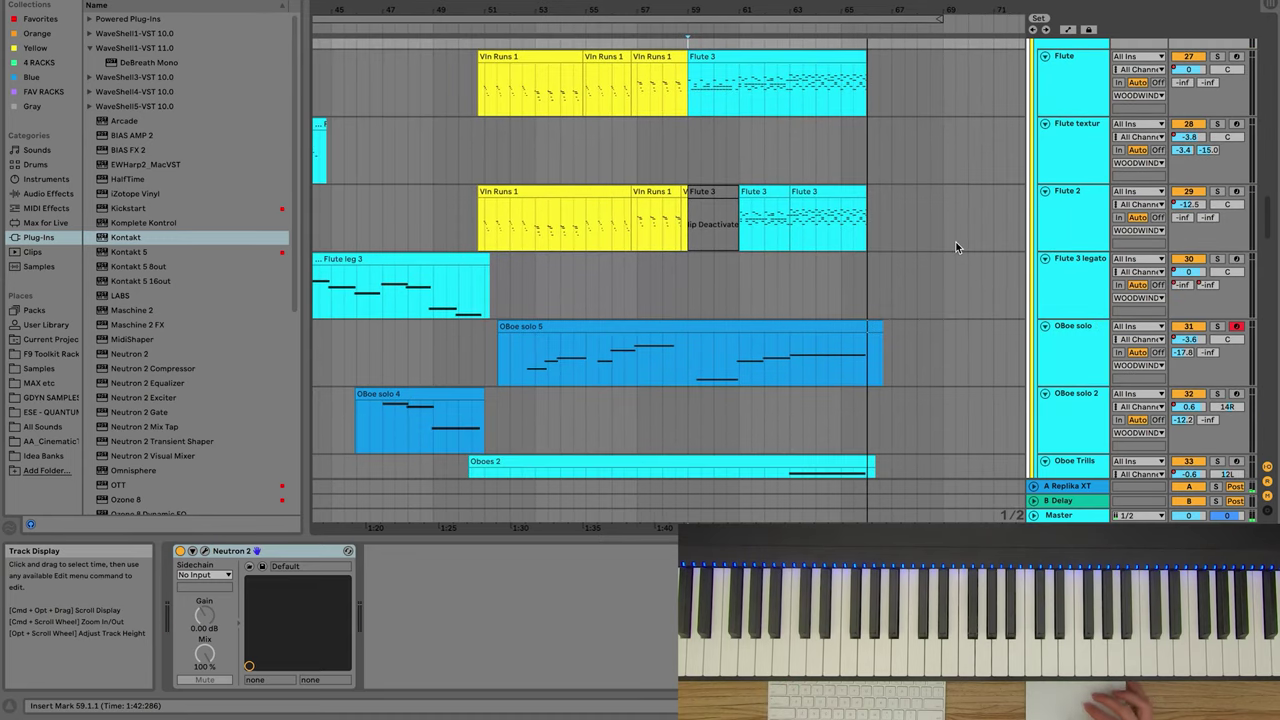
scroll(956, 248, down, 2)
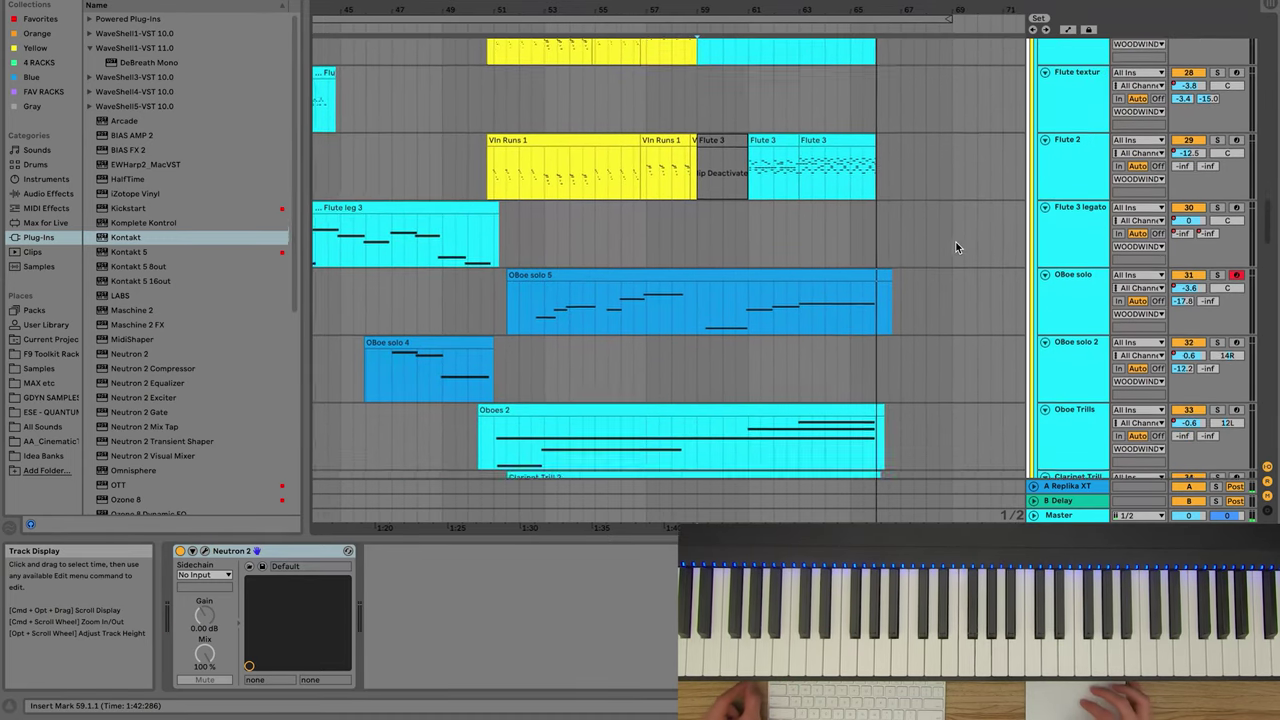
scroll(956, 248, down, 8)
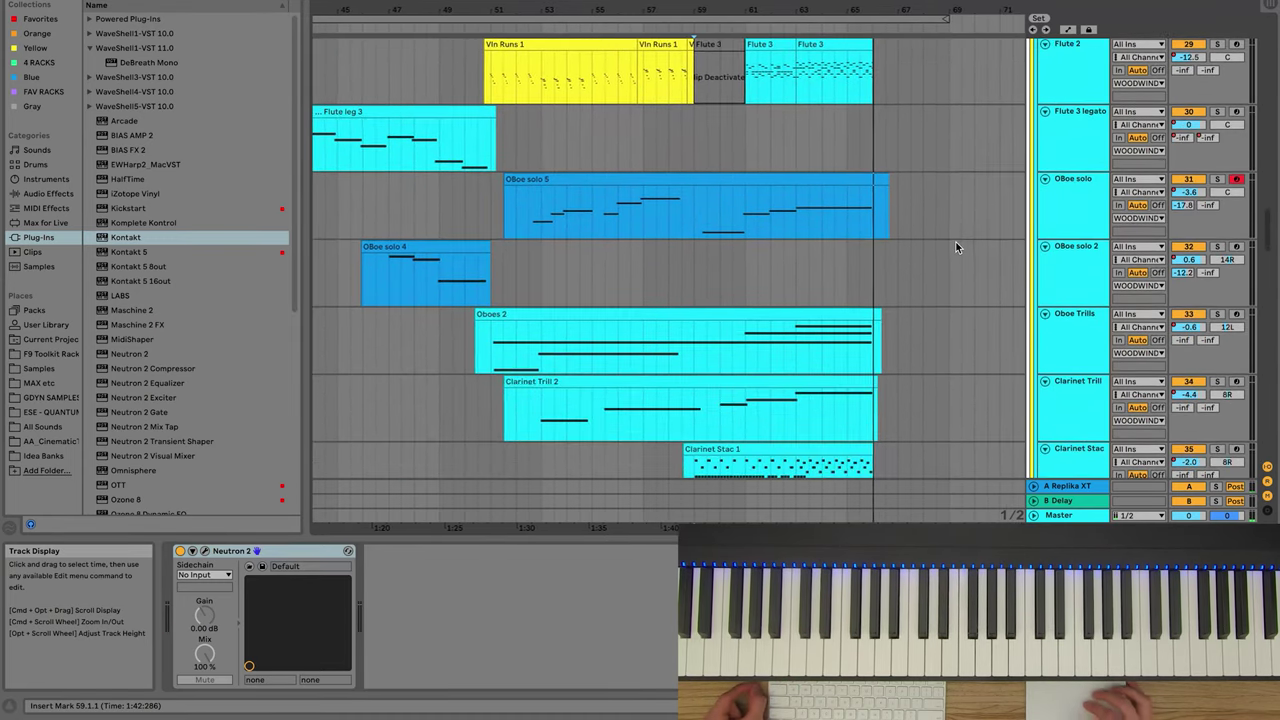
scroll(956, 248, down, 8)
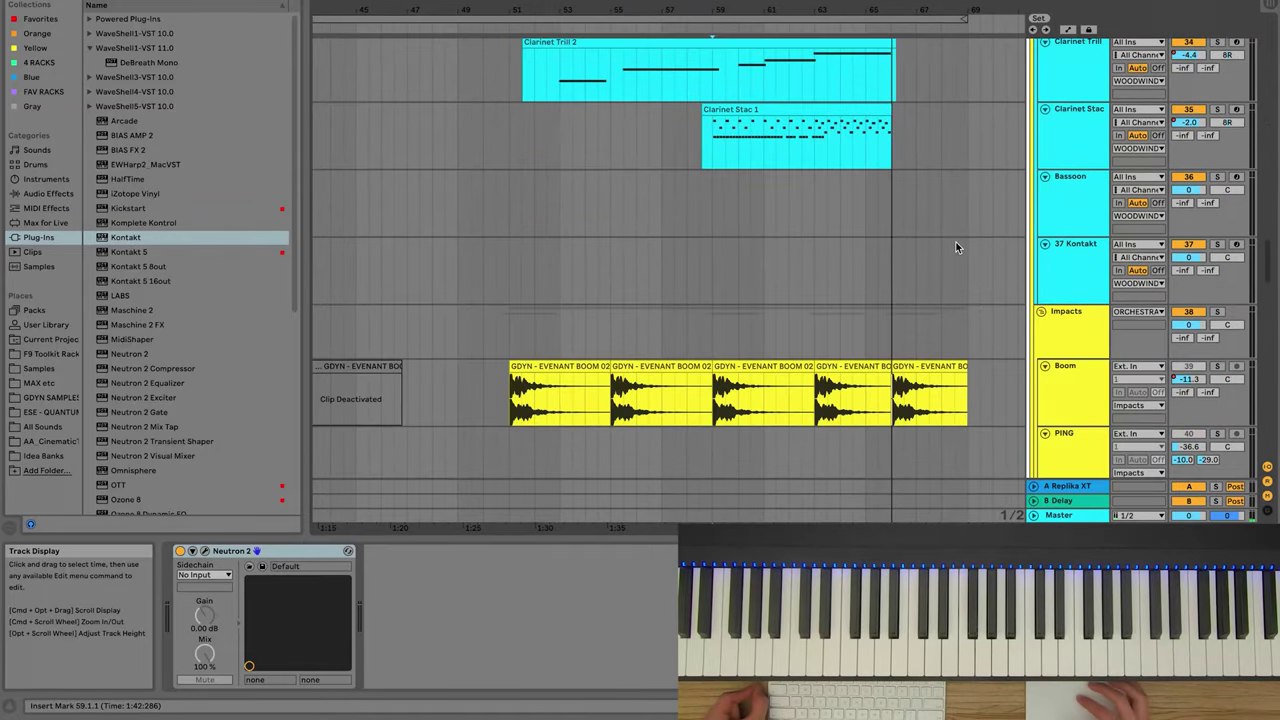
scroll(956, 248, up, 12)
scroll(956, 248, up, 2)
scroll(956, 248, down, 6)
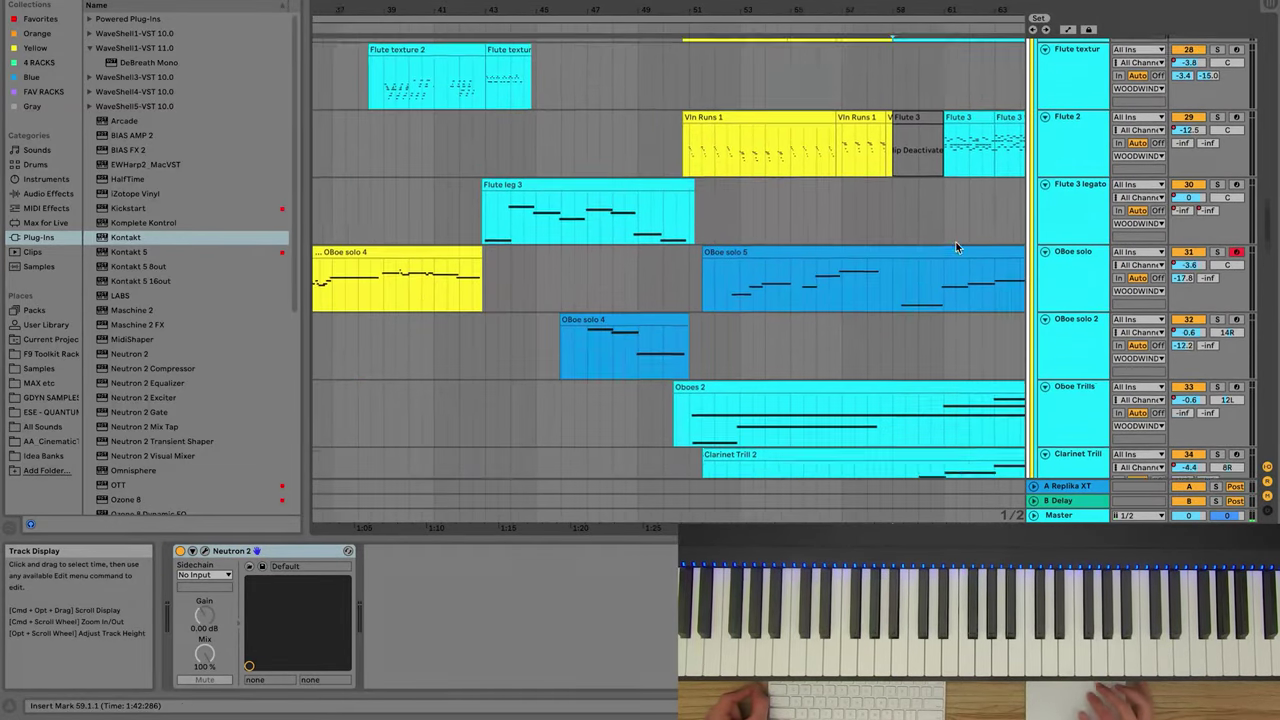
scroll(750, 262, down, 4)
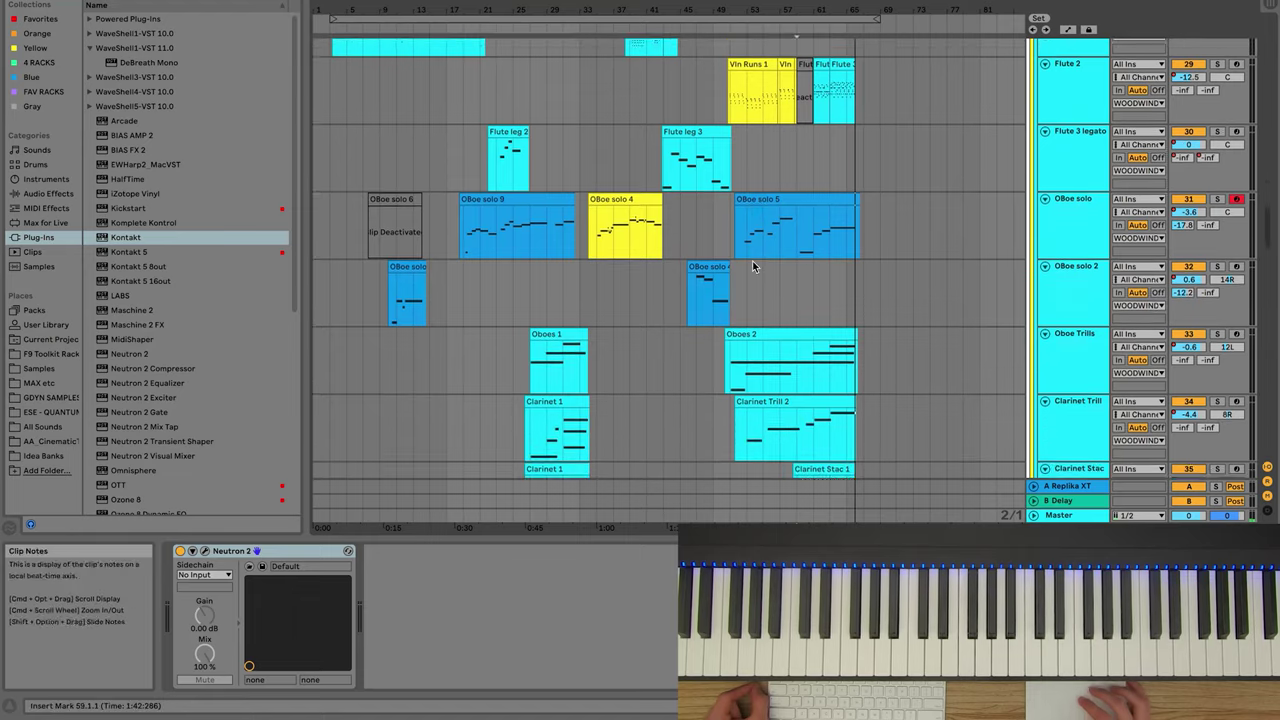
scroll(670, 300, down, 2)
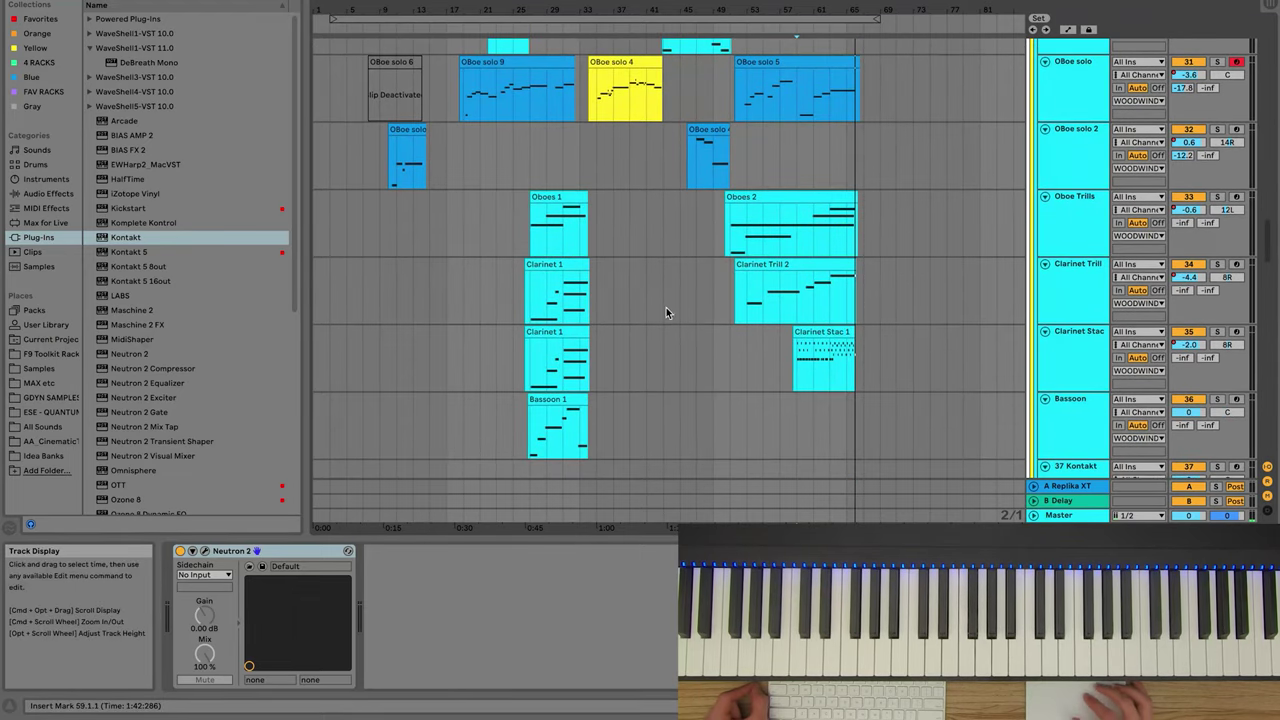
click(464, 167)
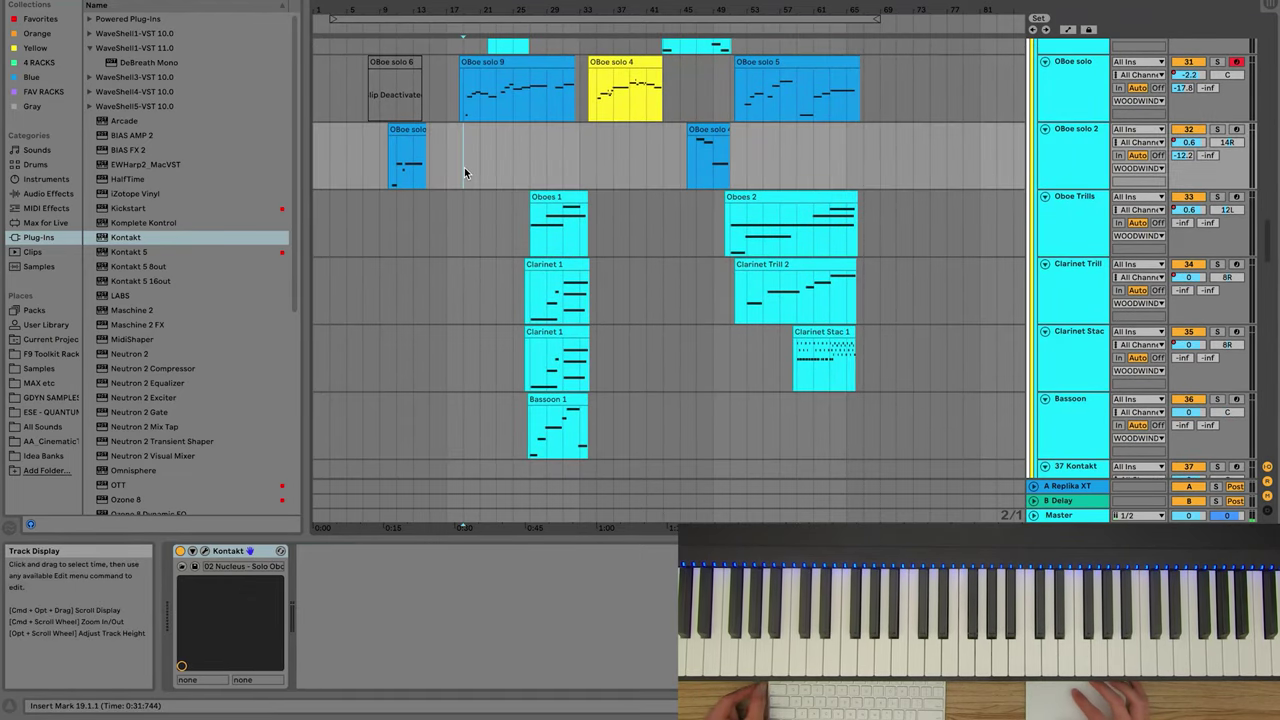
click(1085, 418)
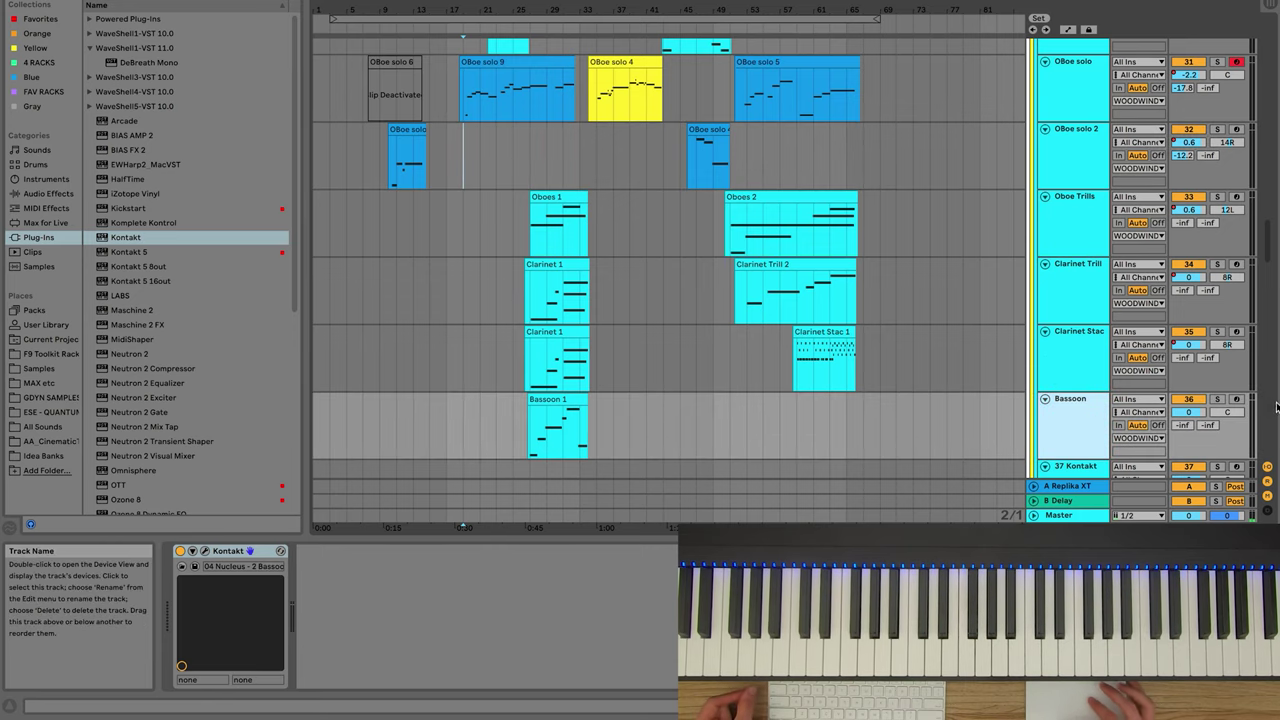
click(1237, 400)
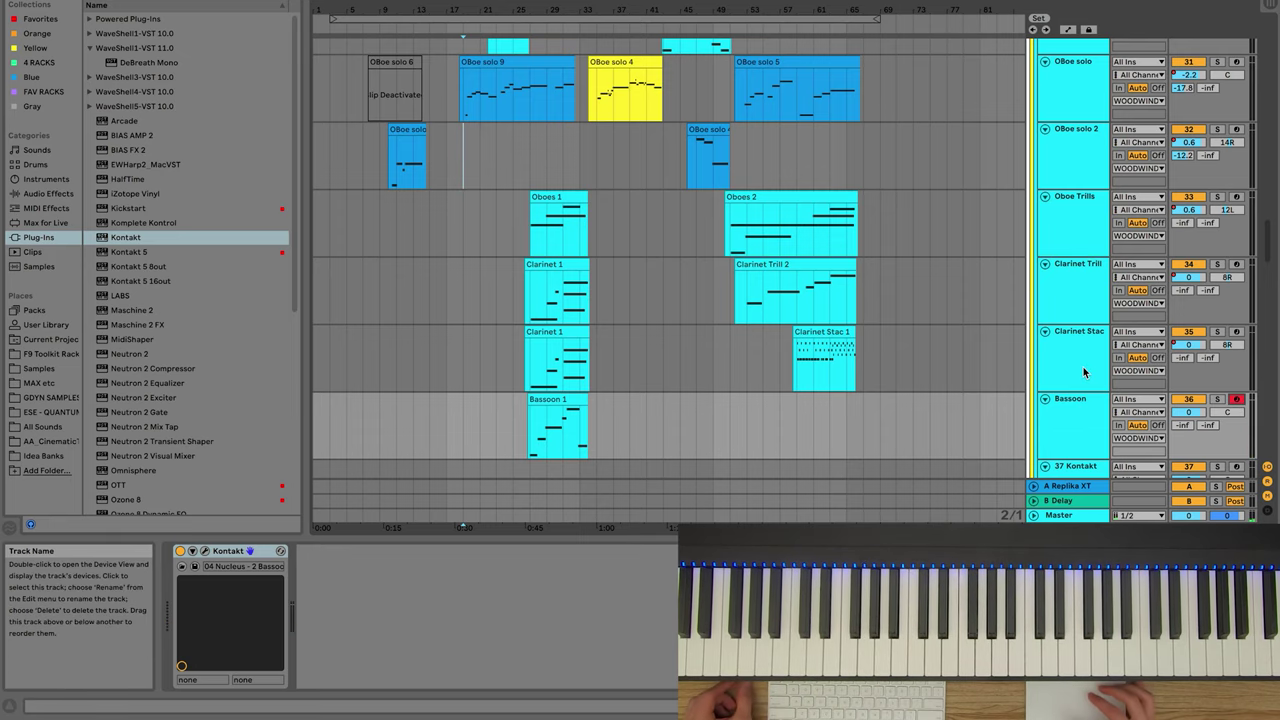
click(1087, 419)
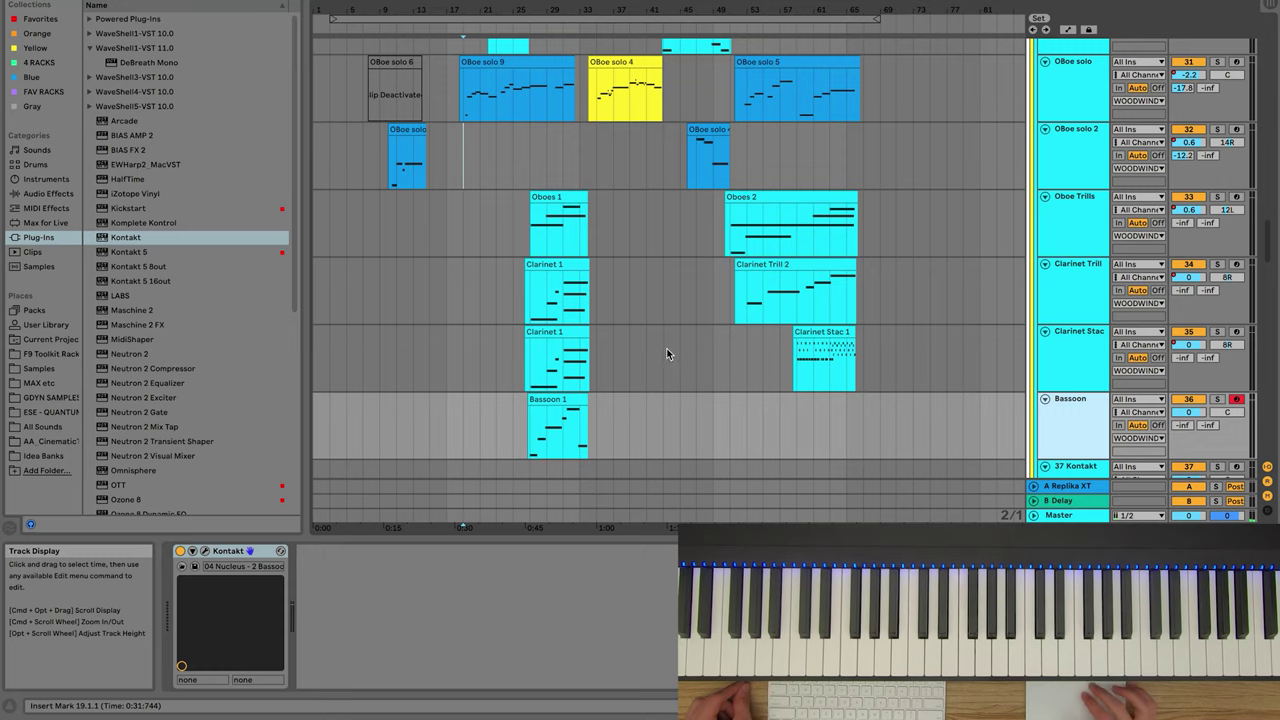
Step: Zoom in on the Flute 1 clip and play it with the Flute track soloed
scroll(668, 352, up, 10)
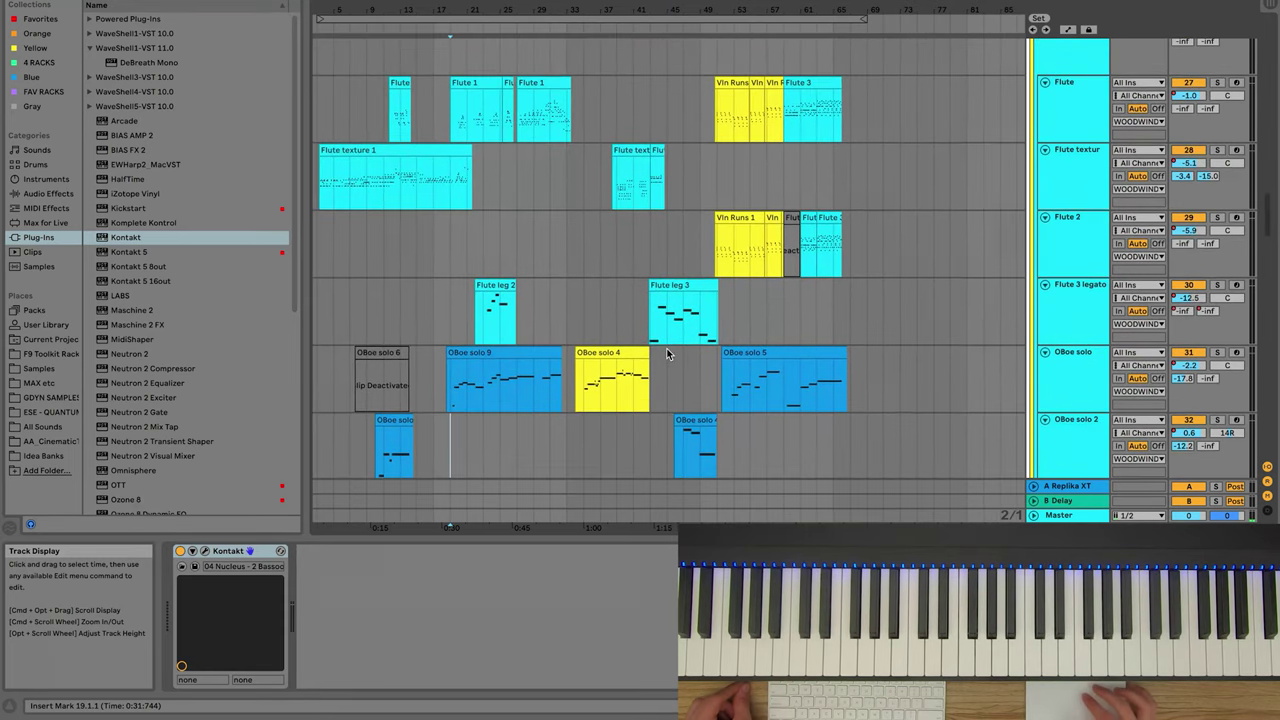
scroll(668, 352, up, 4)
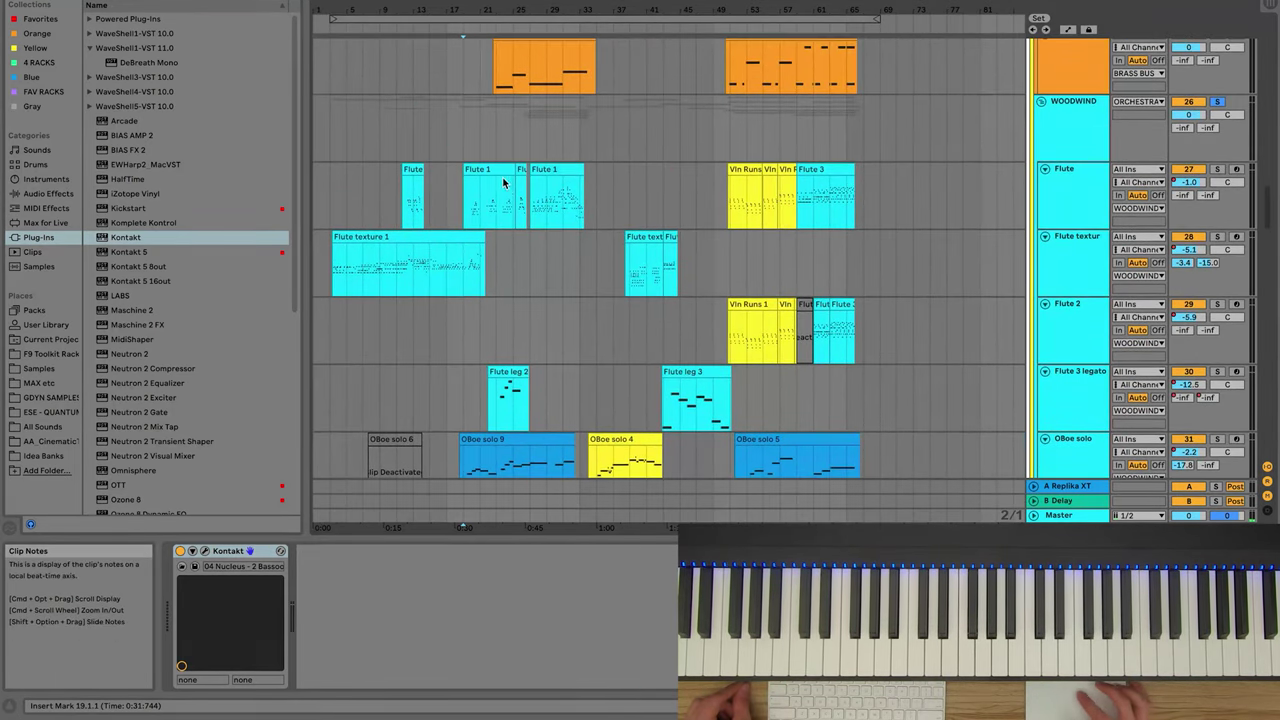
click(503, 183)
key(z)
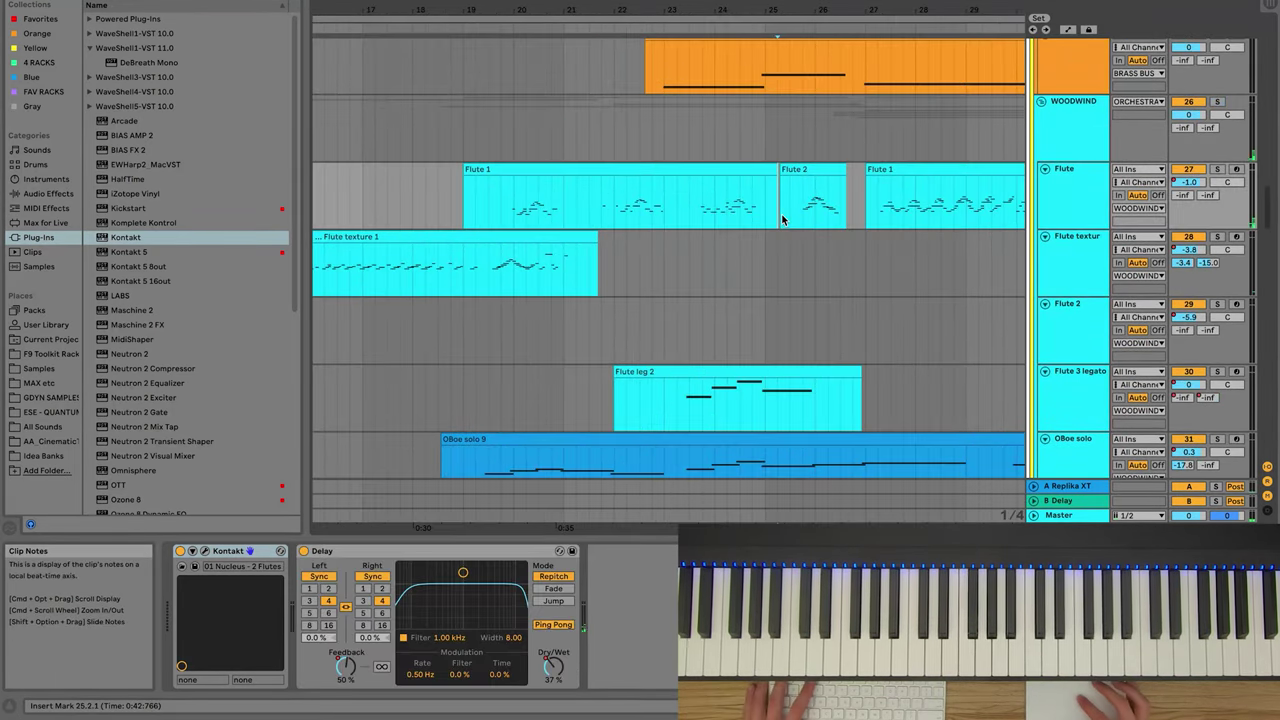
click(1219, 170)
key(space)
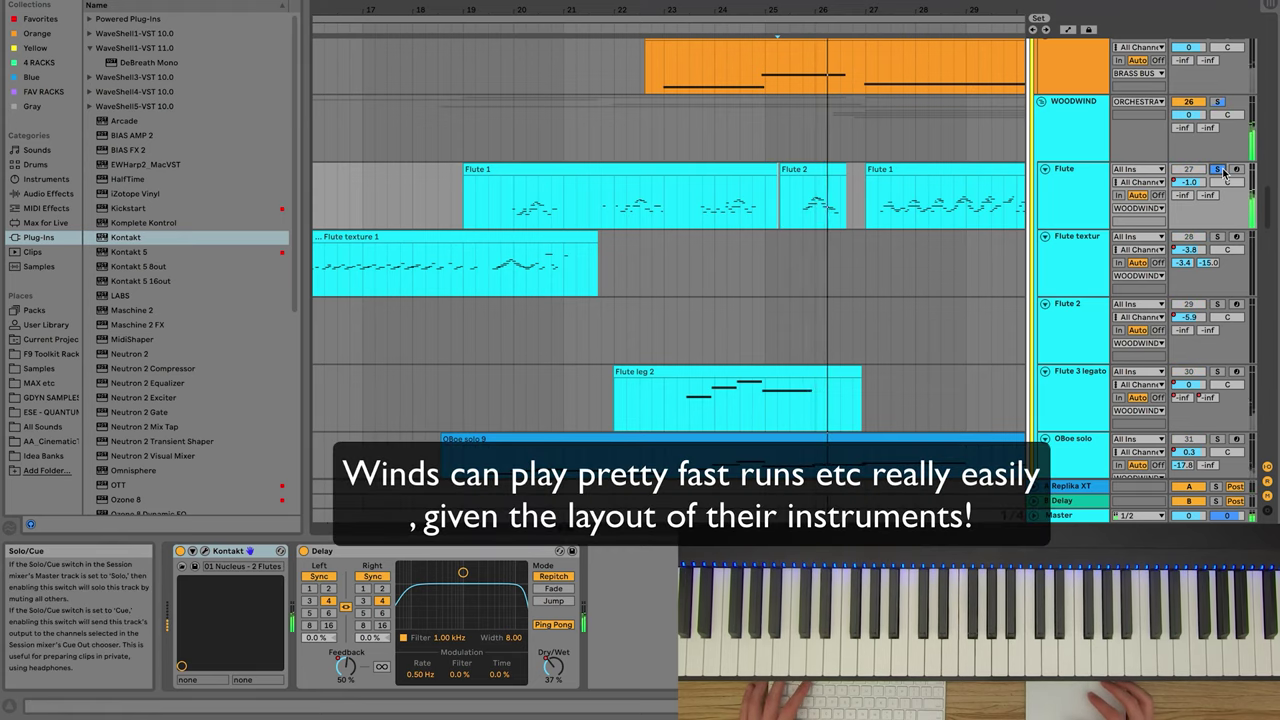
Step: Unsolo the Flute track, replay the passage with all tracks, then zoom out
click(1219, 170)
key(space)
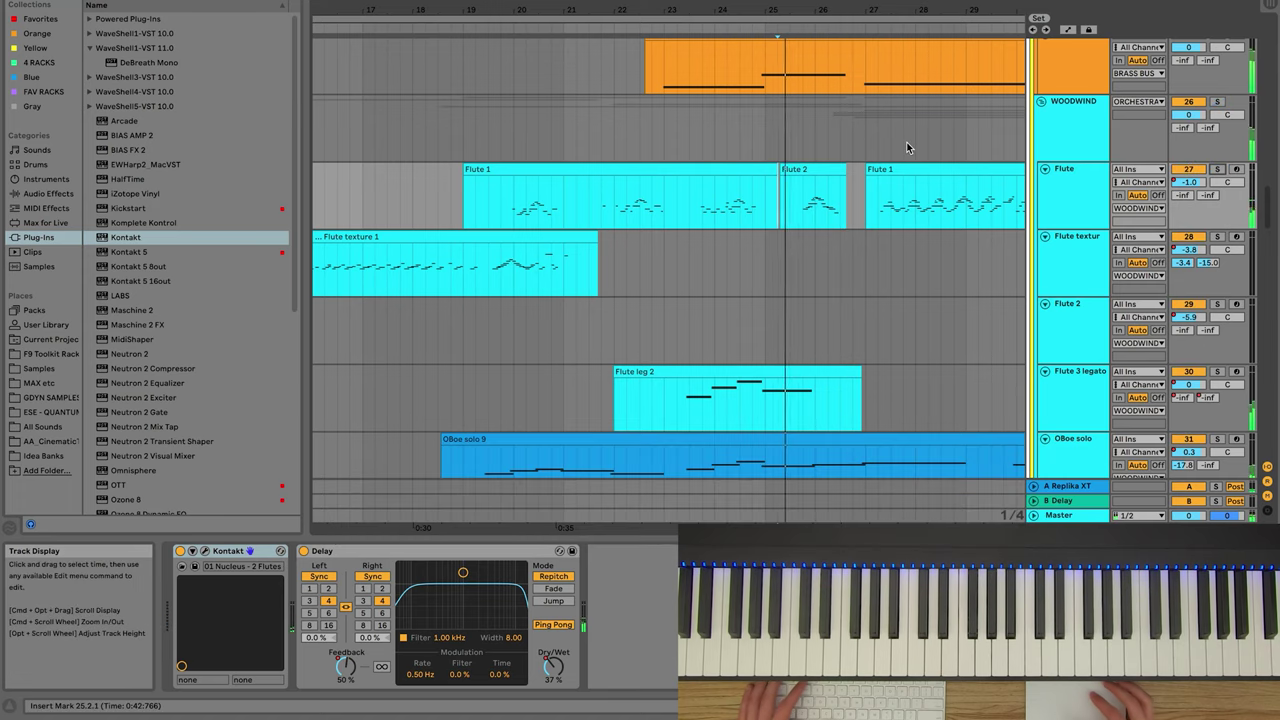
key(space)
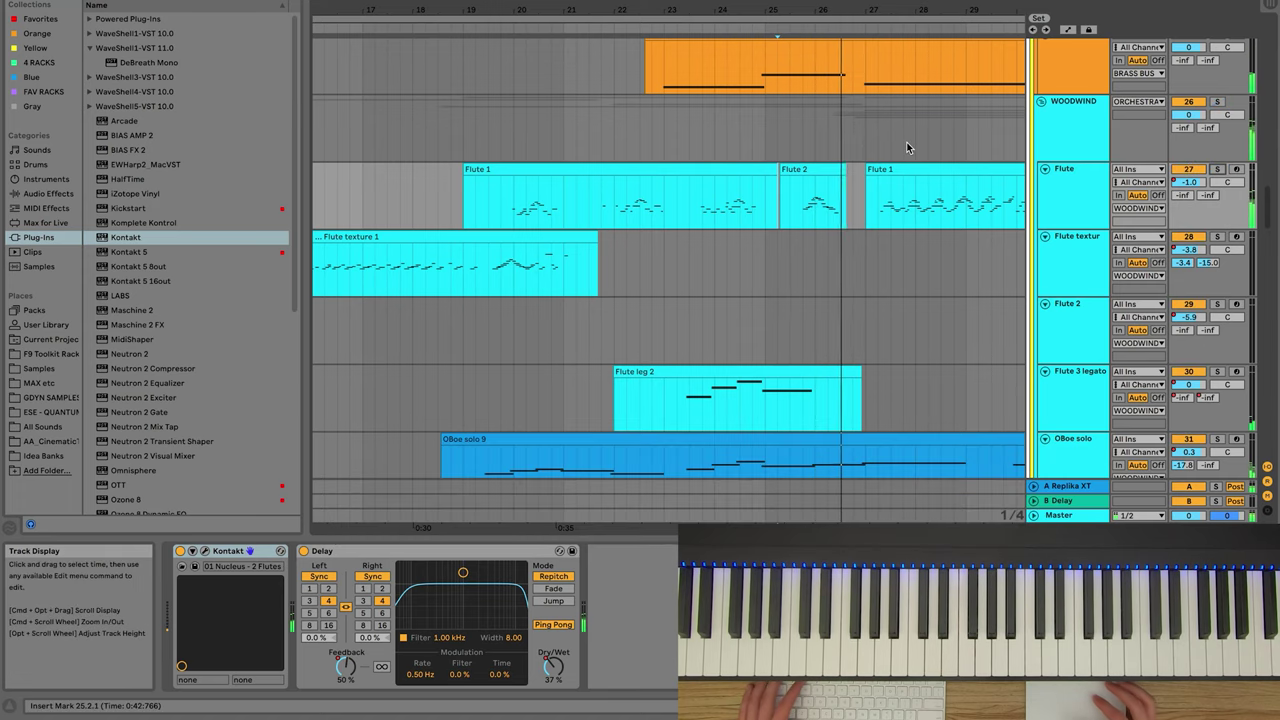
key(space)
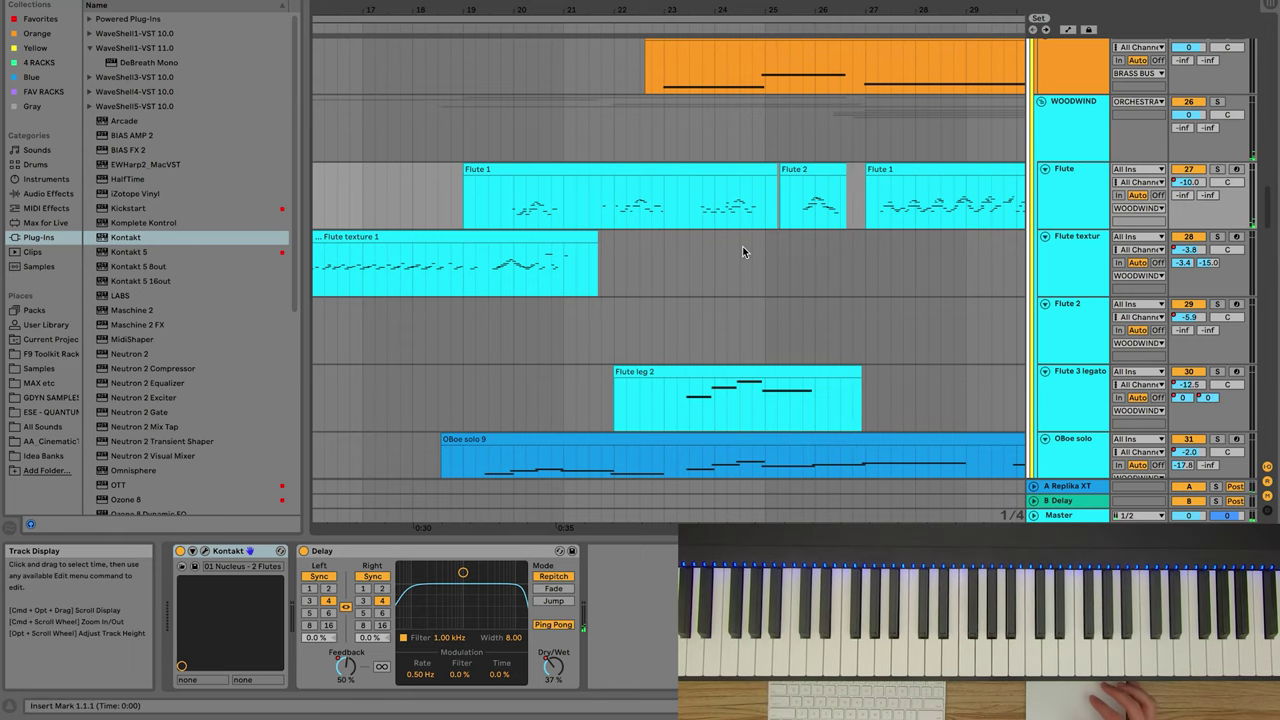
key(minus)
key(minus)
key(minus)
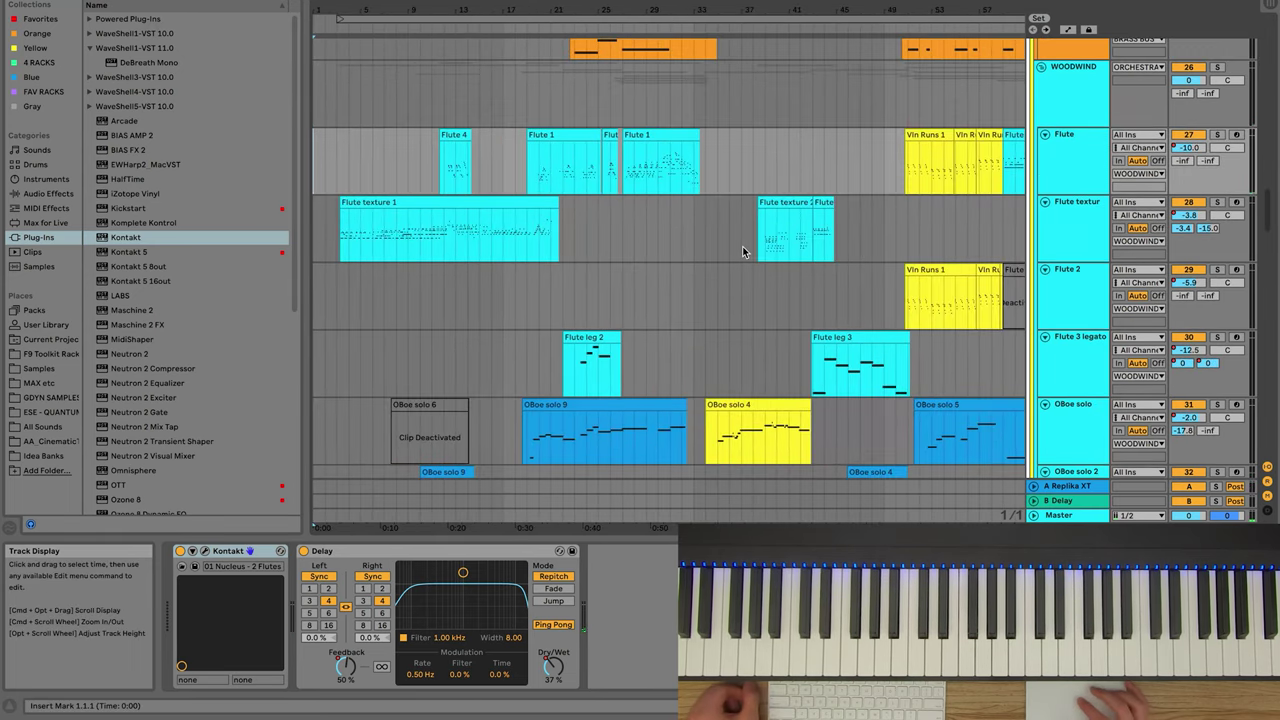
Step: Zoom out to bars 1–77 and scroll through the woodwinds up to the strings and brass
key(minus)
key(minus)
scroll(630, 268, up, 1)
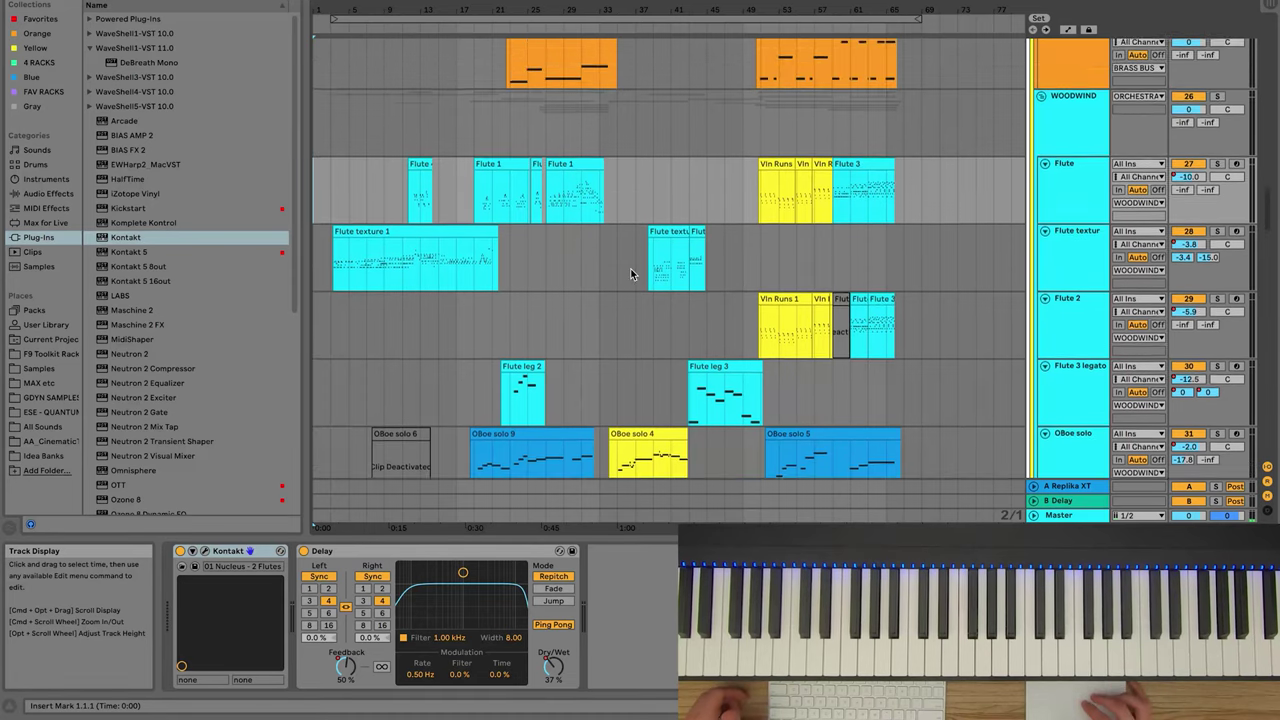
scroll(630, 268, down, 2)
scroll(630, 268, down, 1)
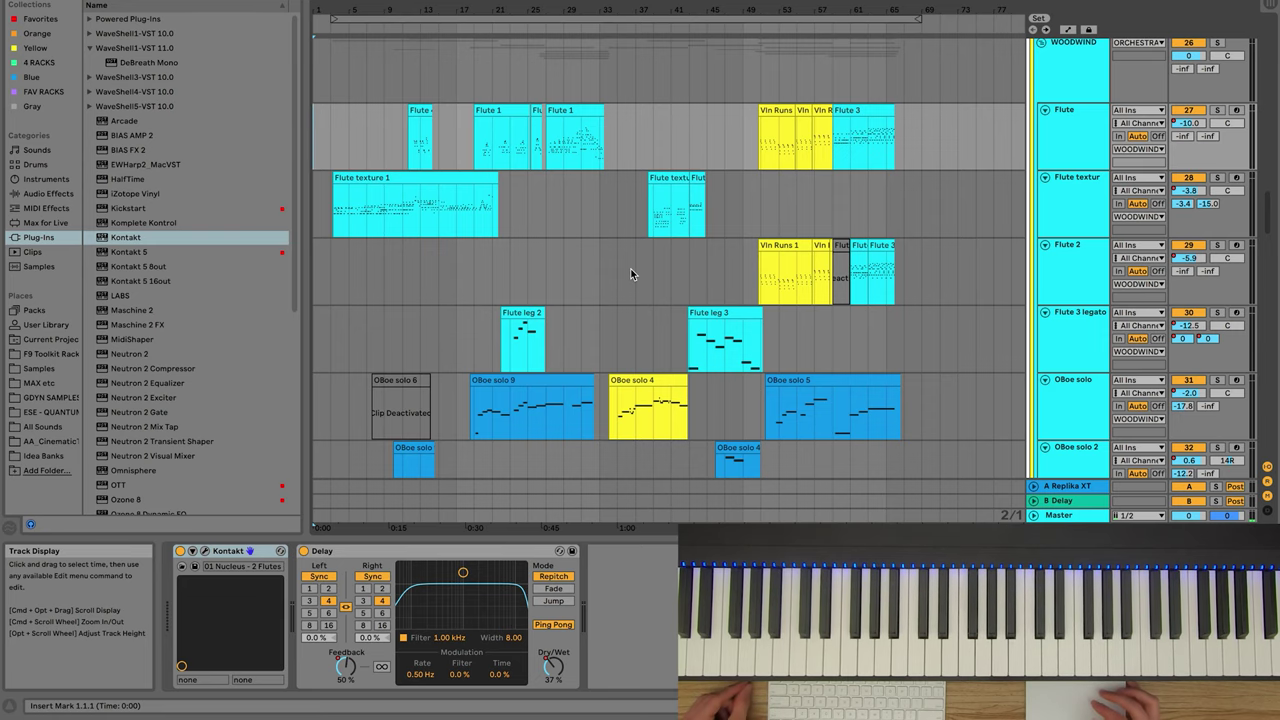
scroll(631, 272, down, 1)
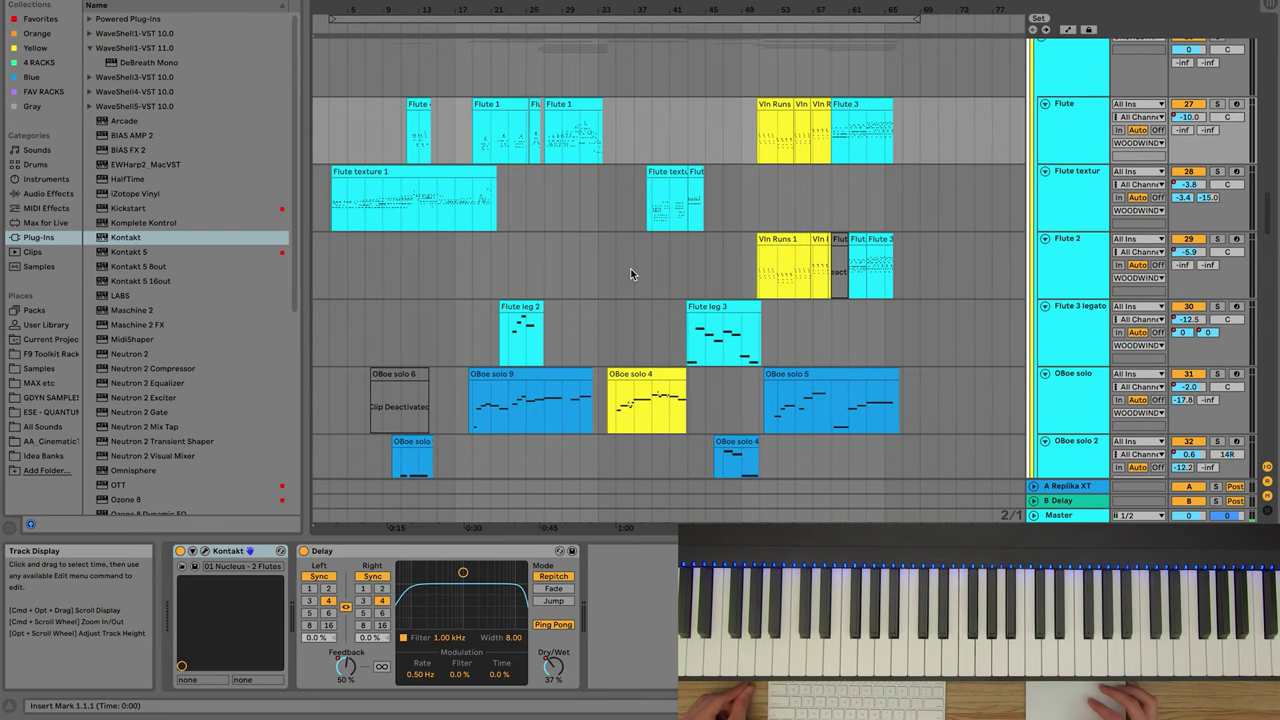
scroll(630, 268, up, 2)
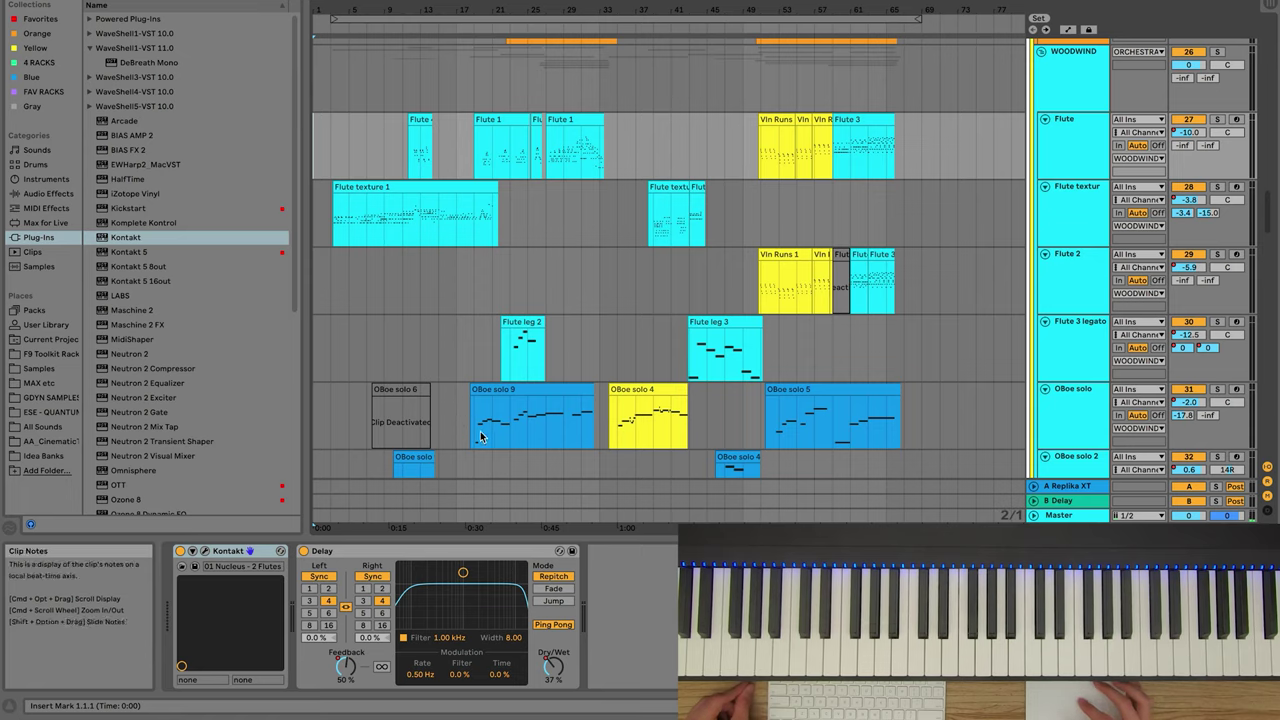
scroll(519, 432, down, 2)
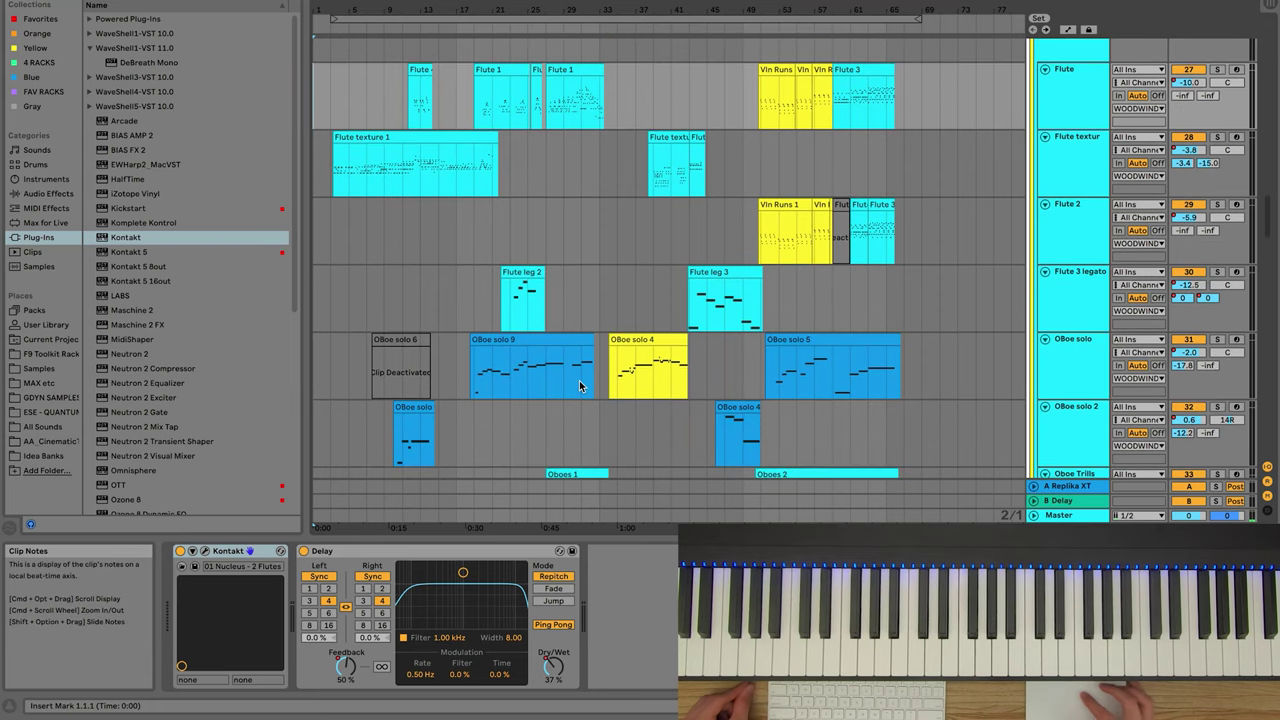
scroll(600, 385, up, 3)
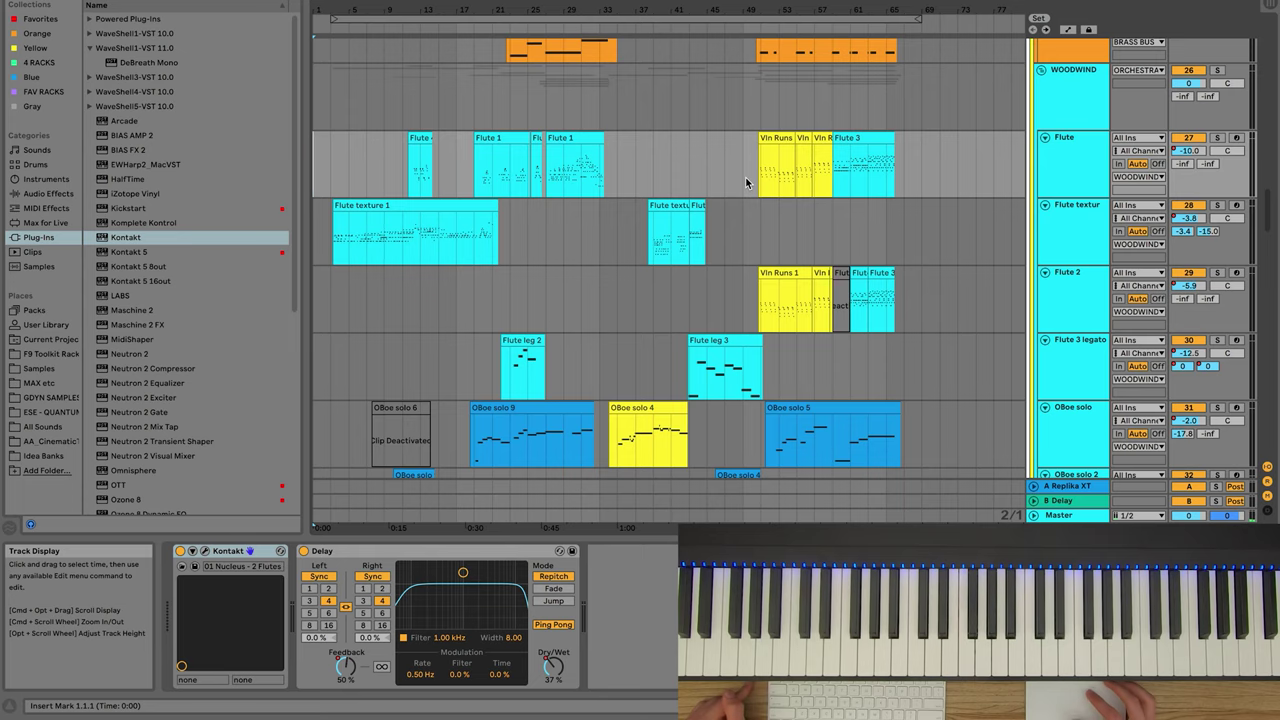
scroll(745, 177, down, 6)
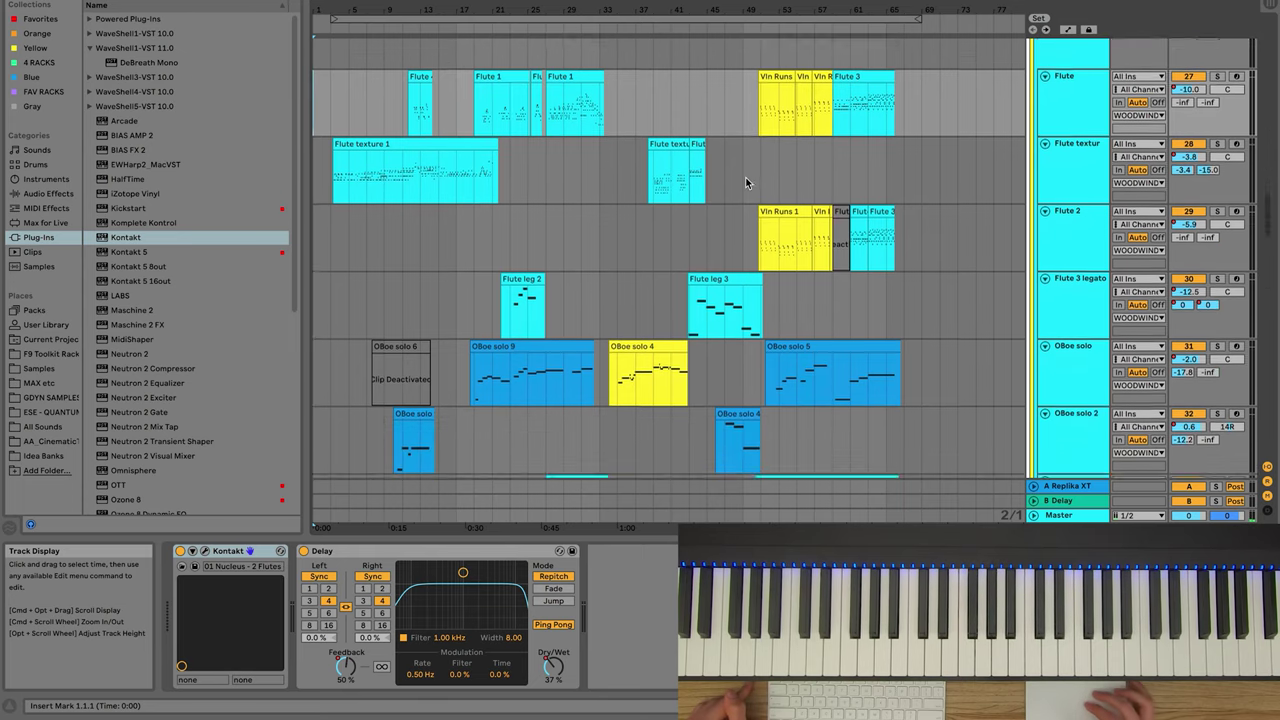
scroll(700, 350, down, 2)
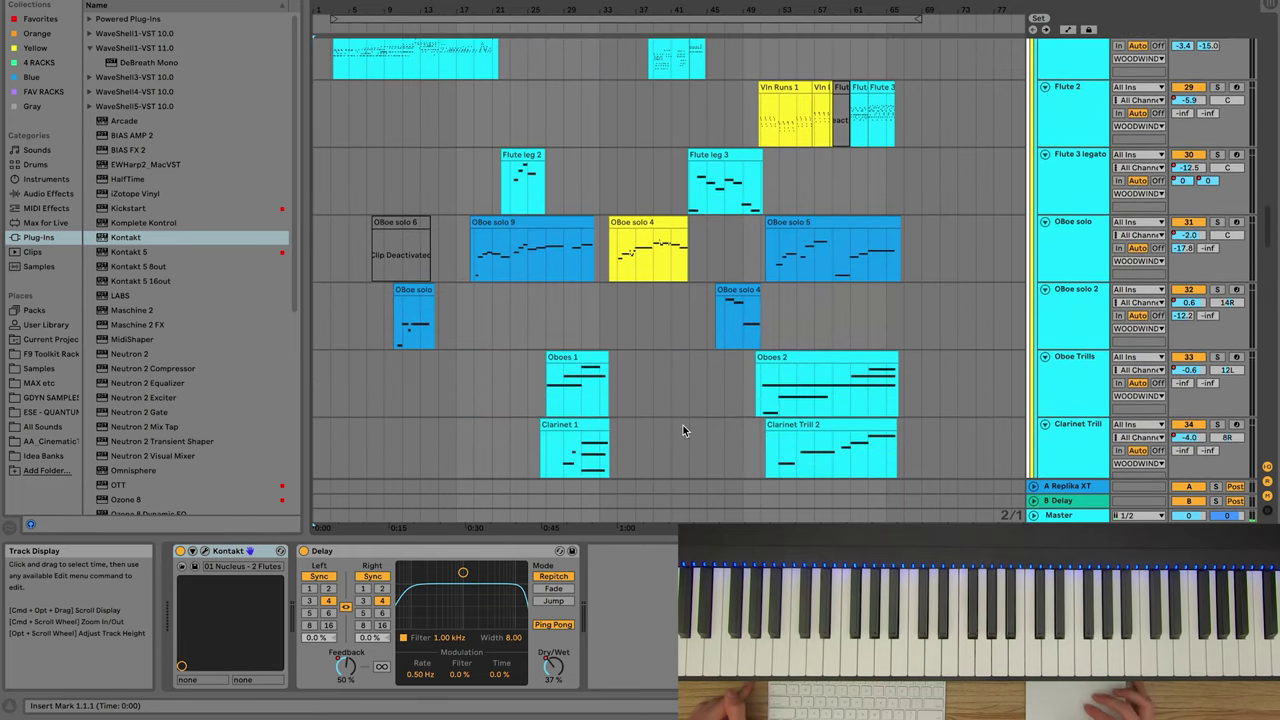
scroll(683, 425, down, 2)
scroll(683, 425, down, 3)
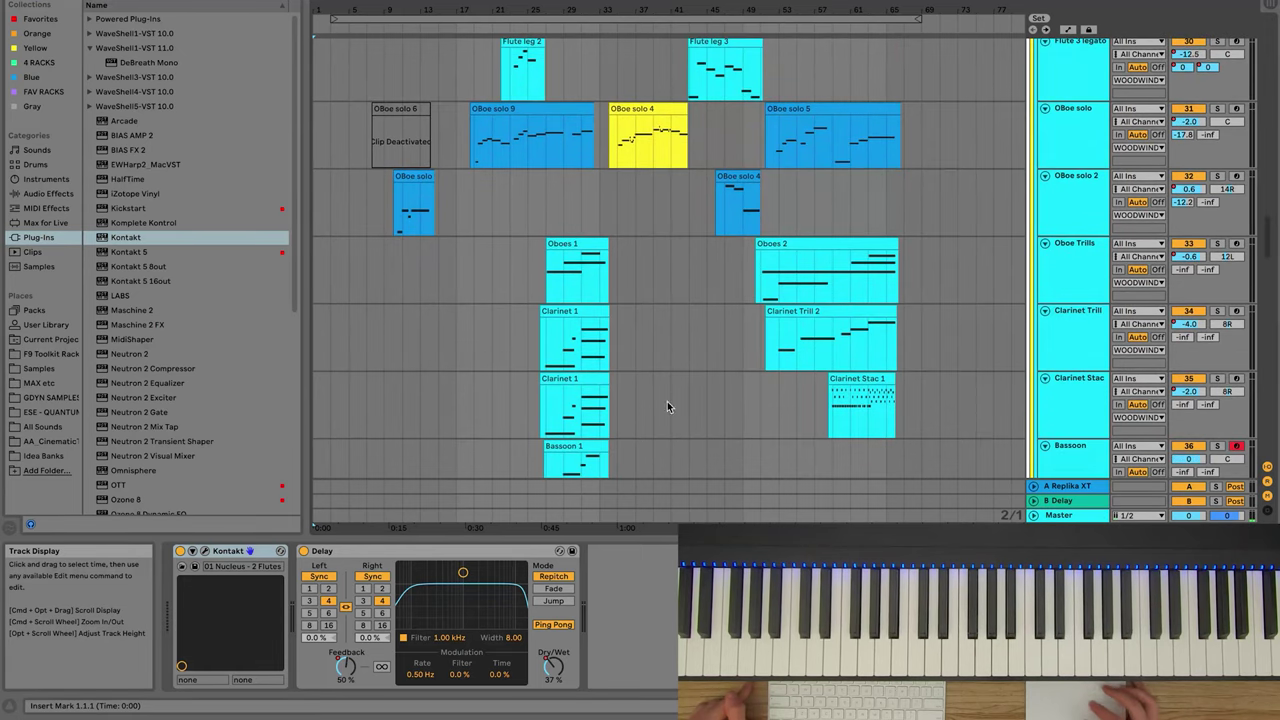
scroll(653, 424, down, 2)
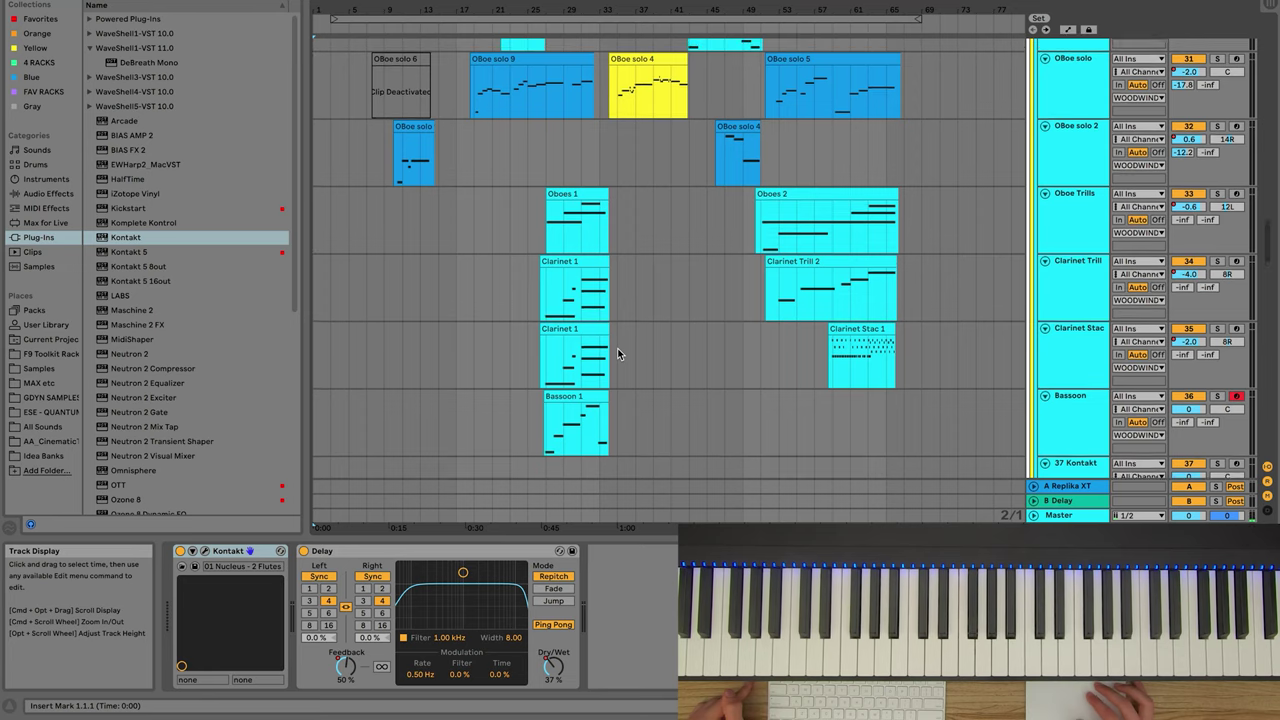
scroll(617, 348, up, 8)
scroll(617, 353, up, 2)
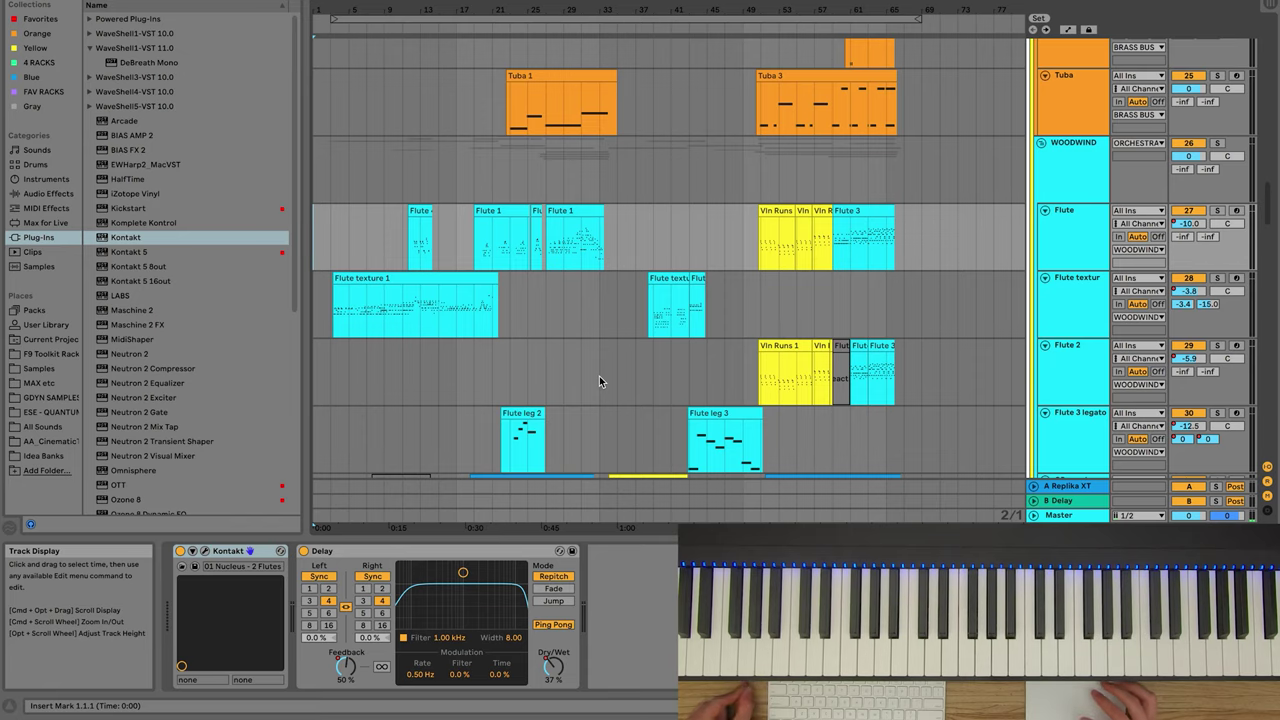
scroll(599, 376, up, 15)
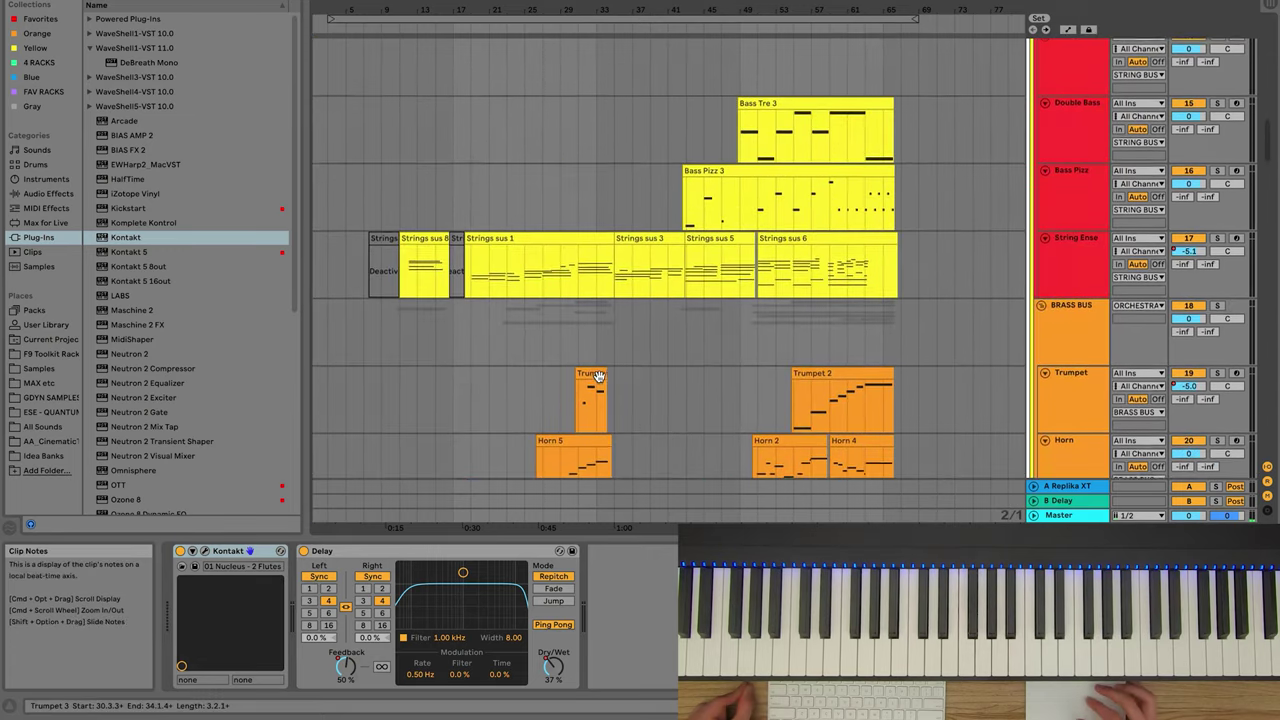